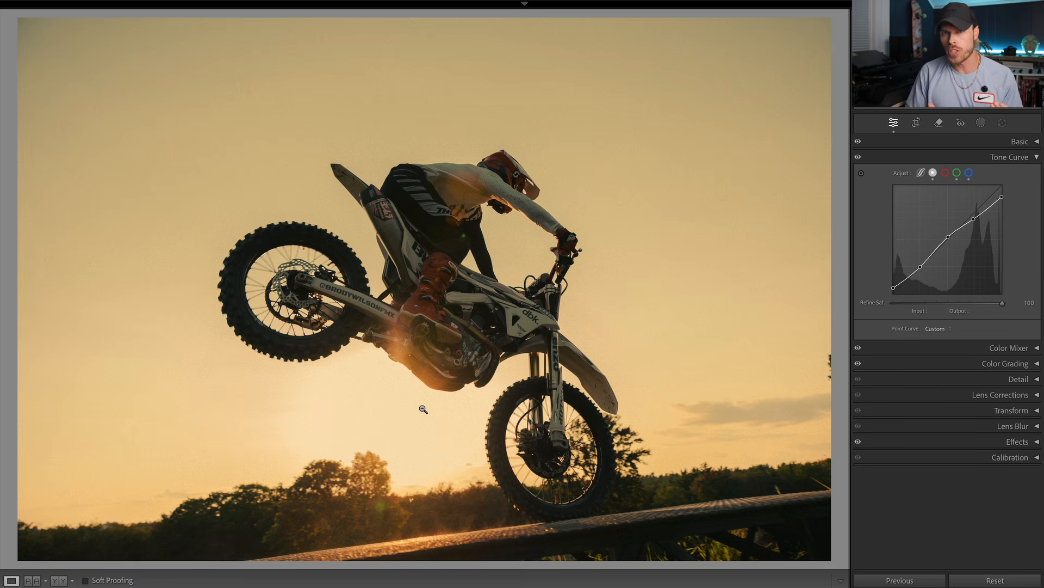
Step: Switch to the next motocross photo and open the Color Grading controls for its highlights
{"action": "key", "text": "Right"}
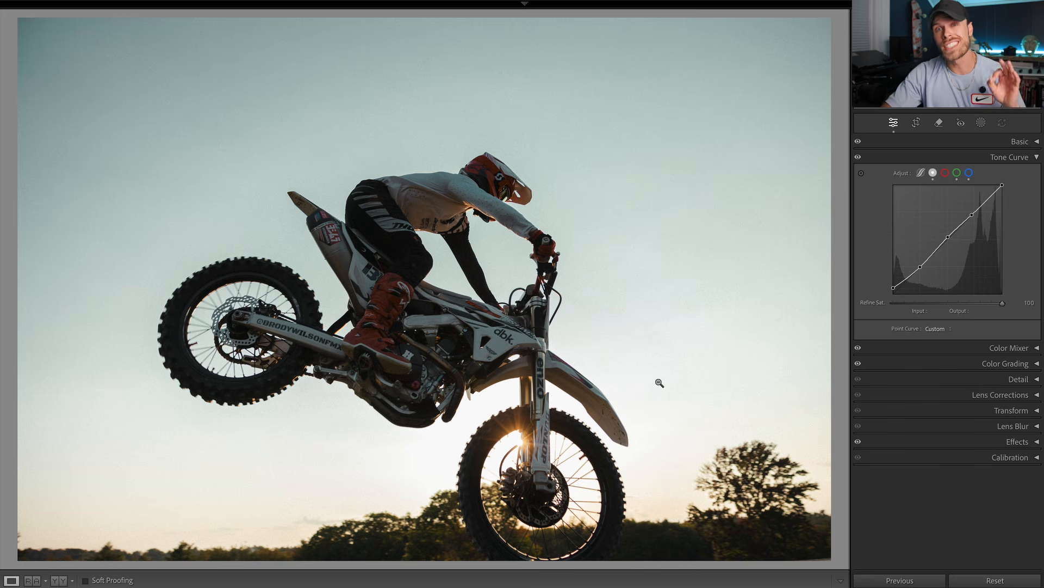
{"action": "left_click", "coordinate": [1037, 155]}
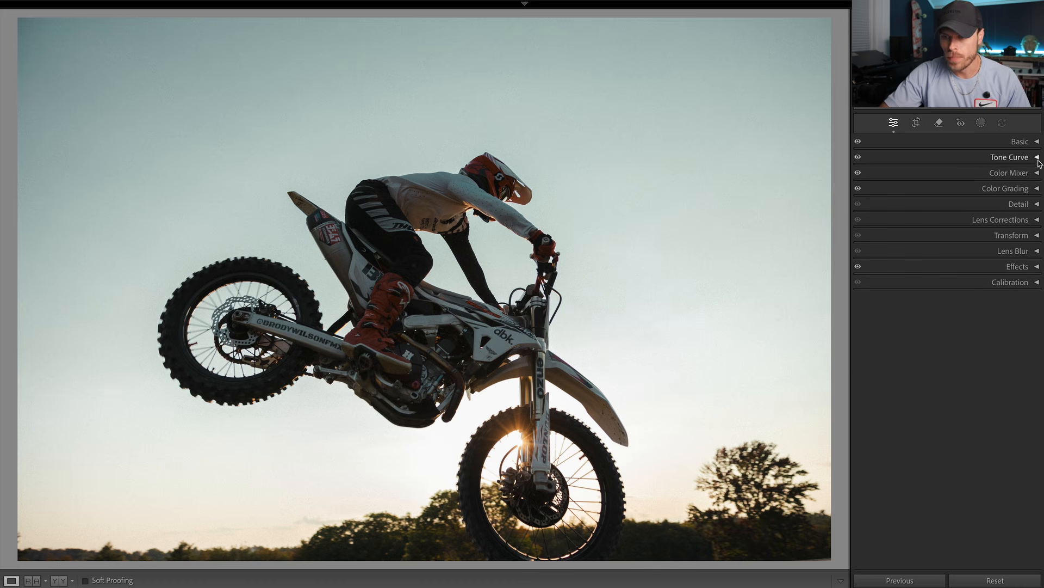
{"action": "left_click", "coordinate": [1037, 188]}
{"action": "left_click", "coordinate": [971, 205]}
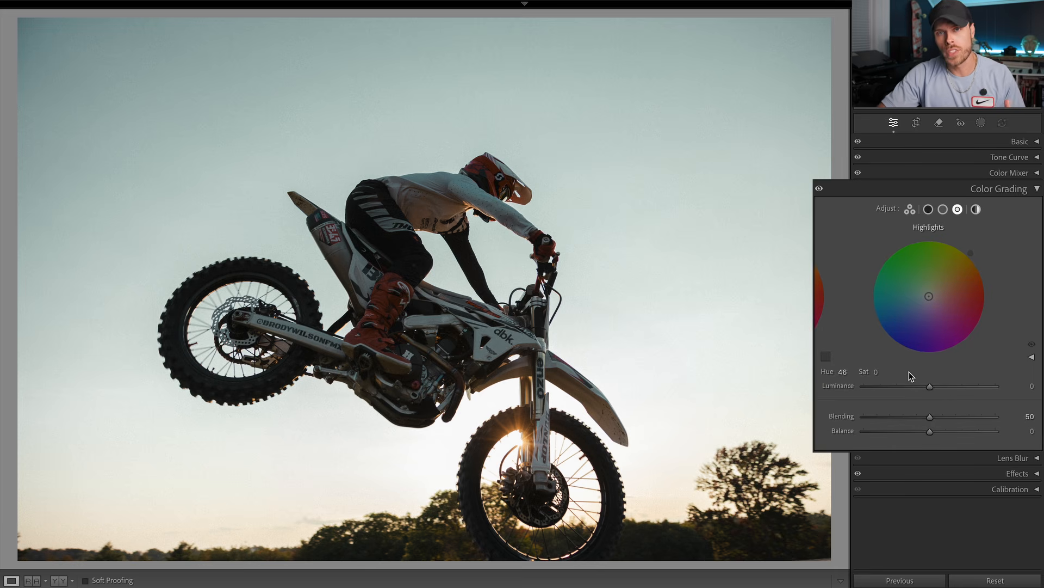
Step: Color grade the highlights with a hue of 38 and a saturation of 100
{"action": "left_click", "coordinate": [842, 372]}
{"action": "type", "text": "0"}
{"action": "key", "text": "Return"}
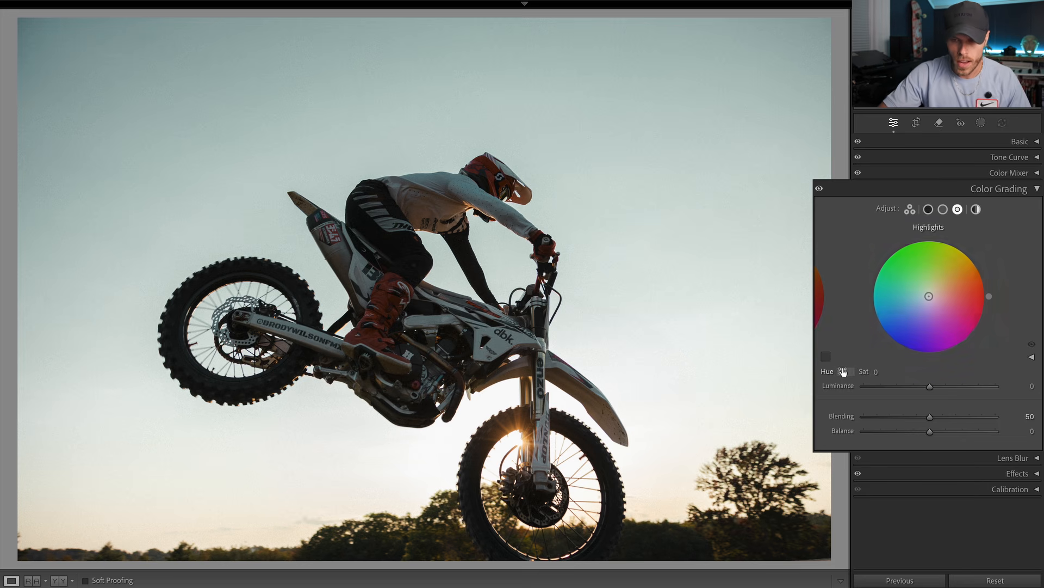
{"action": "left_click_drag", "start_coordinate": [989, 296], "coordinate": [976, 260]}
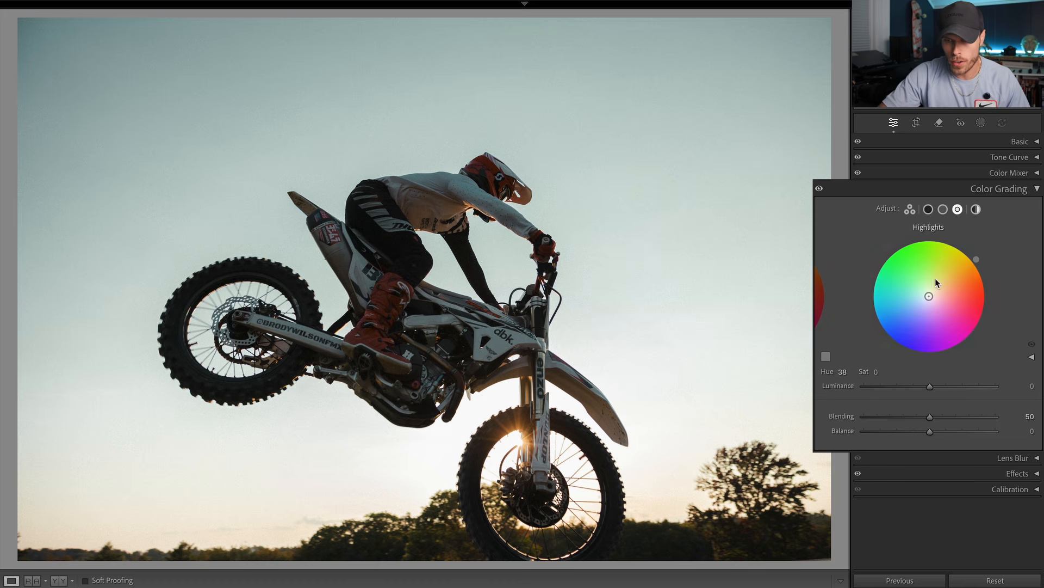
{"action": "left_click_drag", "start_coordinate": [877, 372], "coordinate": [932, 371]}
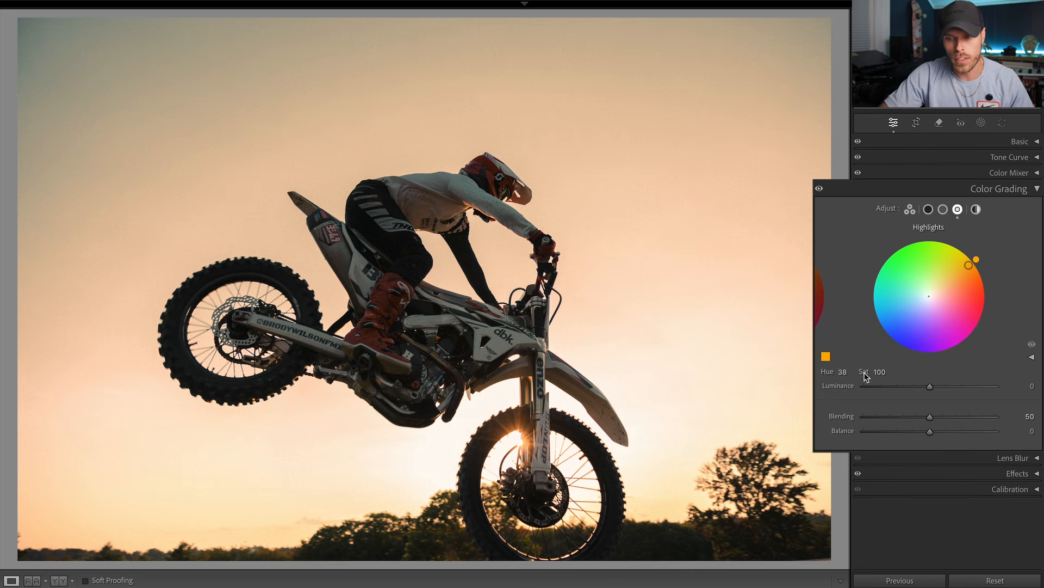
Step: Try a highlights hue of 58 and settle on 44 for a golden sky
{"action": "left_click", "coordinate": [842, 372]}
{"action": "type", "text": "58"}
{"action": "key", "text": "Return"}
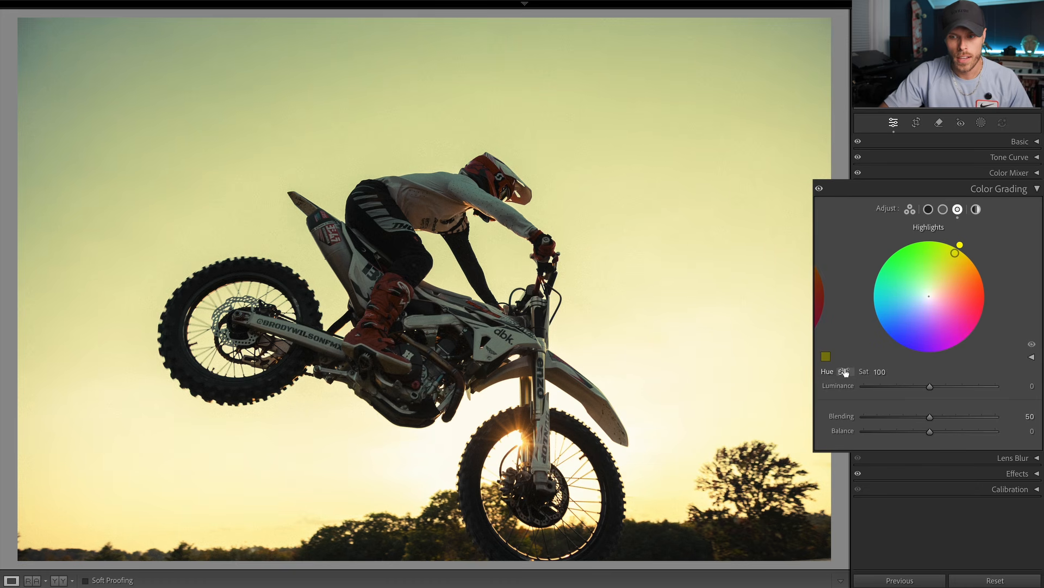
{"action": "left_click_drag", "start_coordinate": [845, 371], "coordinate": [837, 372]}
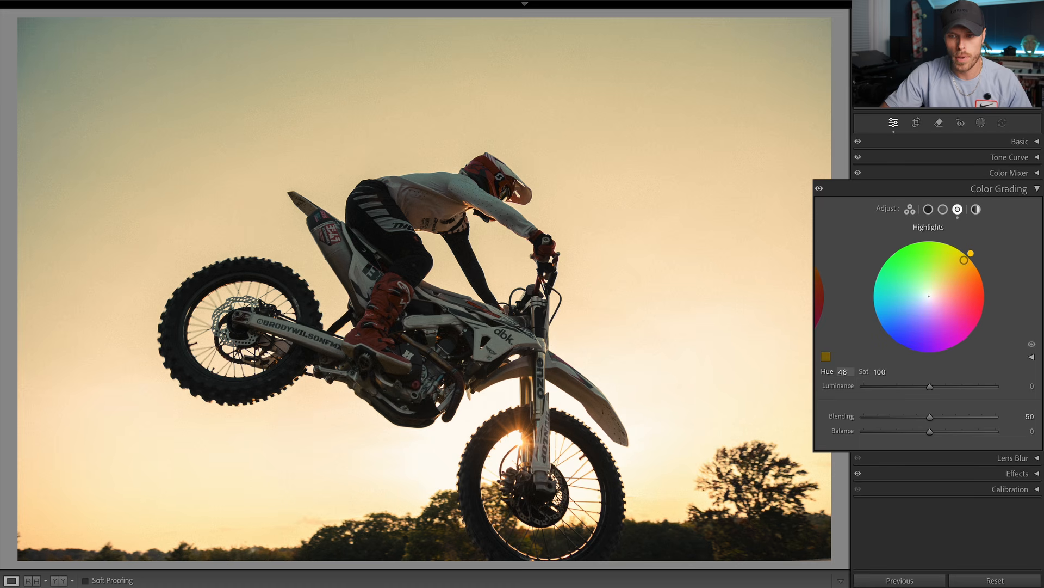
{"action": "left_click_drag", "start_coordinate": [837, 372], "coordinate": [836, 372]}
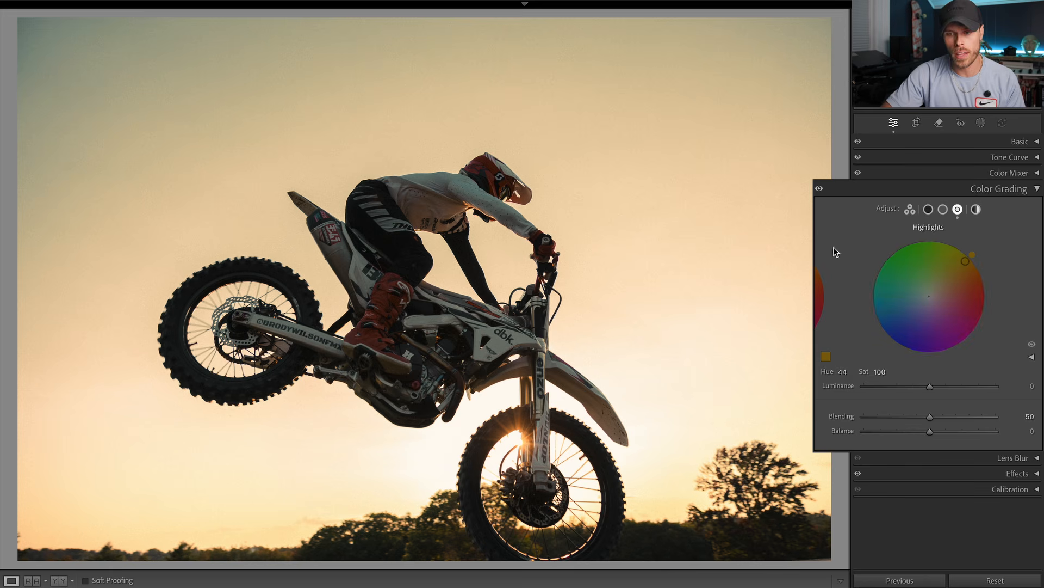
Step: Compare the photo with and without the whole color grade and the highlights grade, and close Color Grading
{"action": "left_click", "coordinate": [820, 189]}
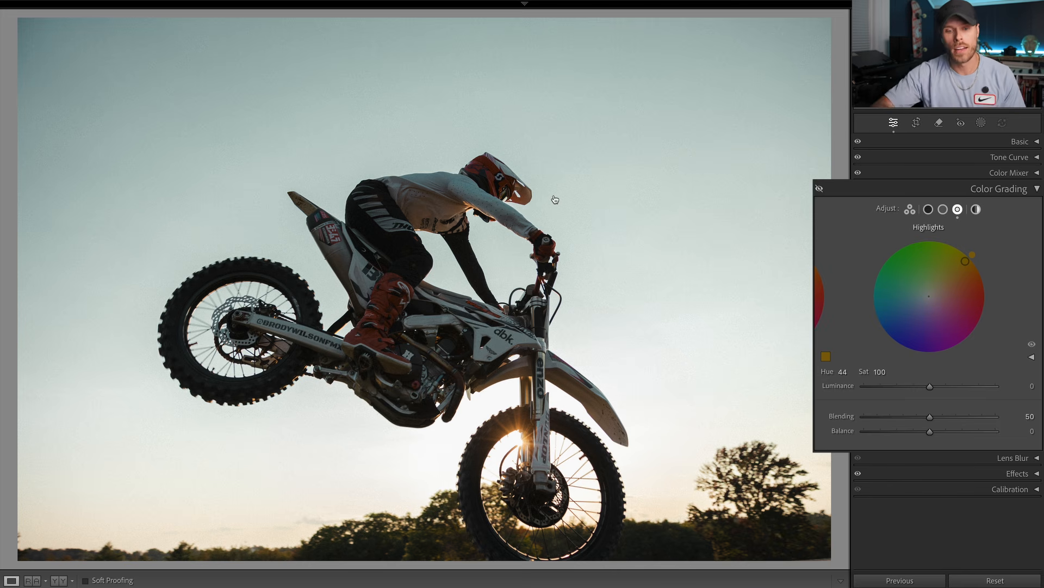
{"action": "left_click_drag", "start_coordinate": [554, 197], "coordinate": [554, 195]}
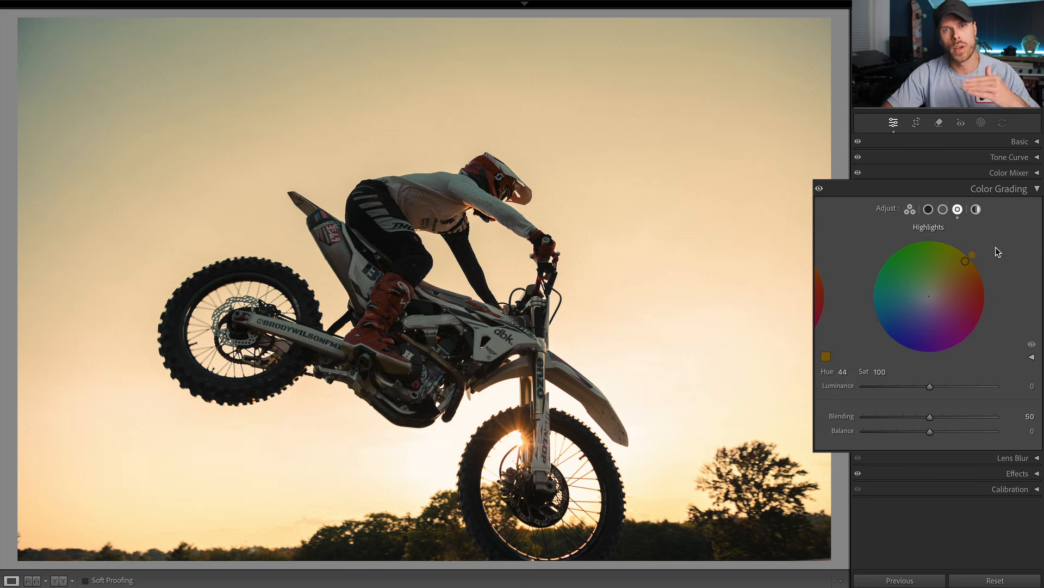
{"action": "left_click", "coordinate": [1031, 344]}
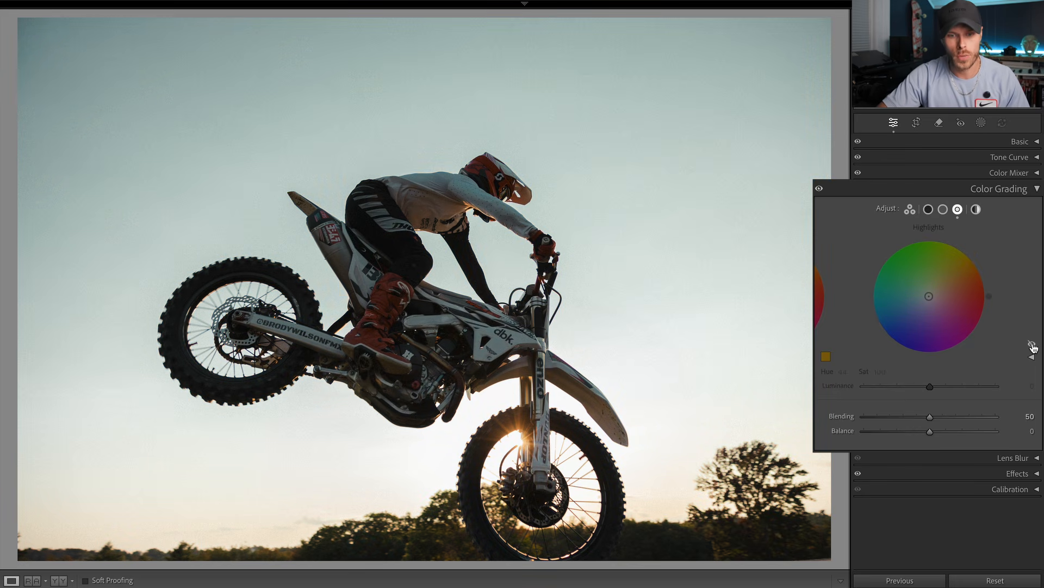
{"action": "left_click", "coordinate": [1031, 345]}
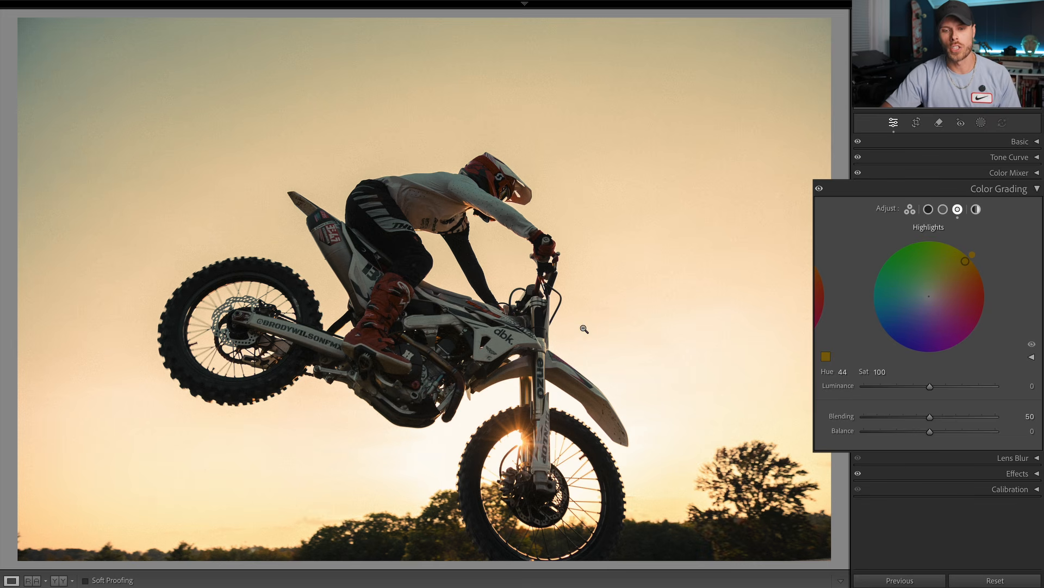
{"action": "left_click", "coordinate": [1020, 189]}
Step: Examine the bright sky around the sun, the front wheel and the engine up close
{"action": "left_click", "coordinate": [541, 402]}
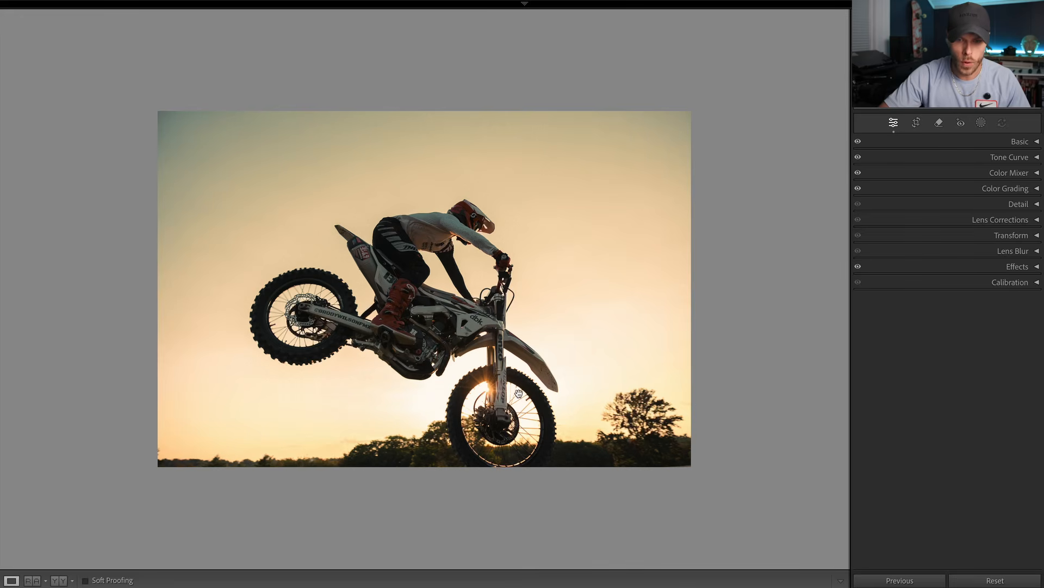
{"action": "left_click", "coordinate": [456, 352]}
{"action": "left_click_drag", "start_coordinate": [457, 352], "coordinate": [411, 299]}
{"action": "left_click_drag", "start_coordinate": [536, 322], "coordinate": [347, 430]}
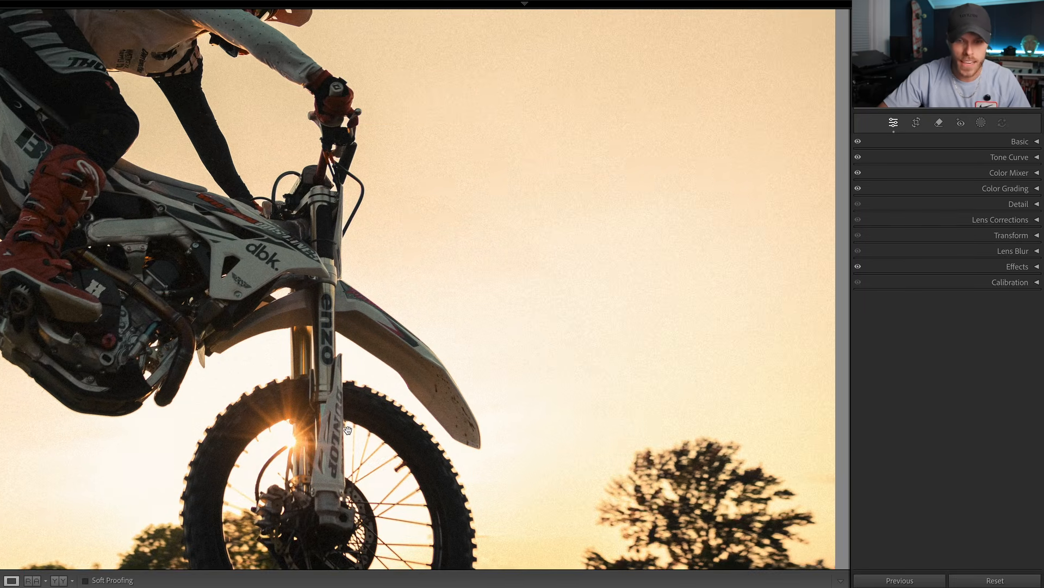
{"action": "left_click_drag", "start_coordinate": [437, 410], "coordinate": [507, 362]}
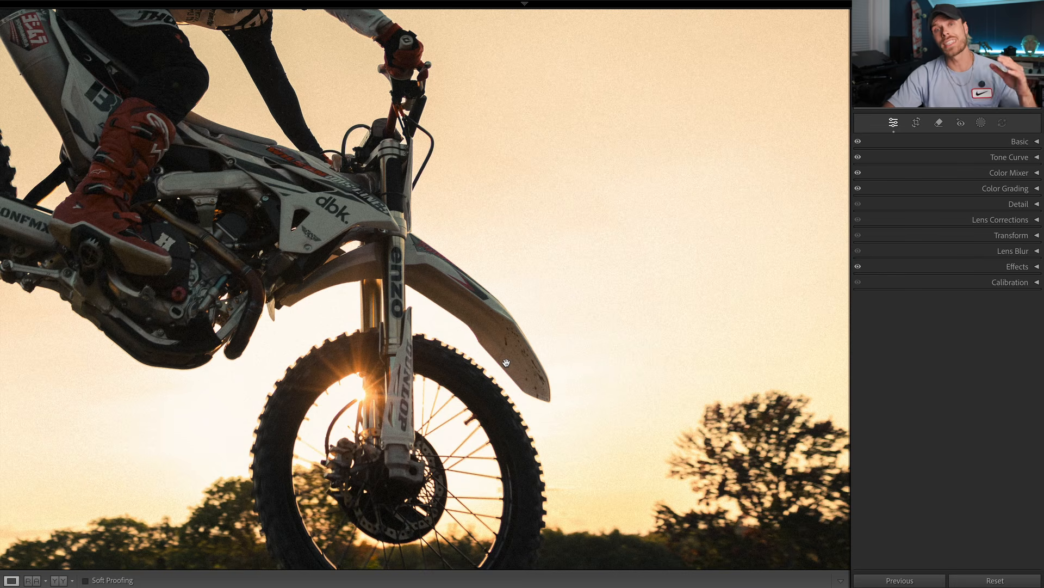
{"action": "left_click_drag", "start_coordinate": [507, 362], "coordinate": [493, 330]}
{"action": "left_click", "coordinate": [492, 329]}
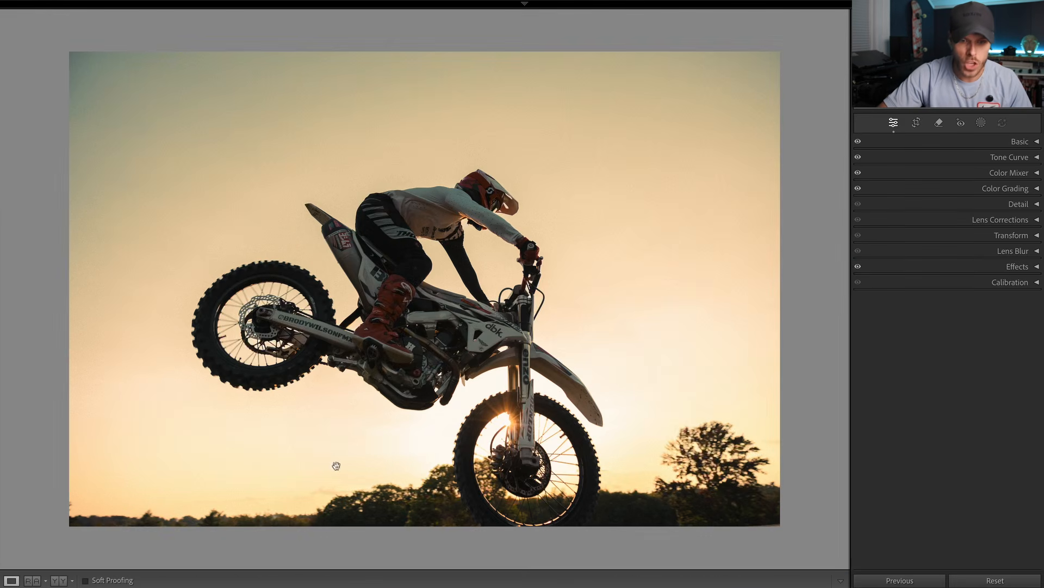
{"action": "key", "text": "z"}
{"action": "left_click_drag", "start_coordinate": [416, 466], "coordinate": [625, 429]}
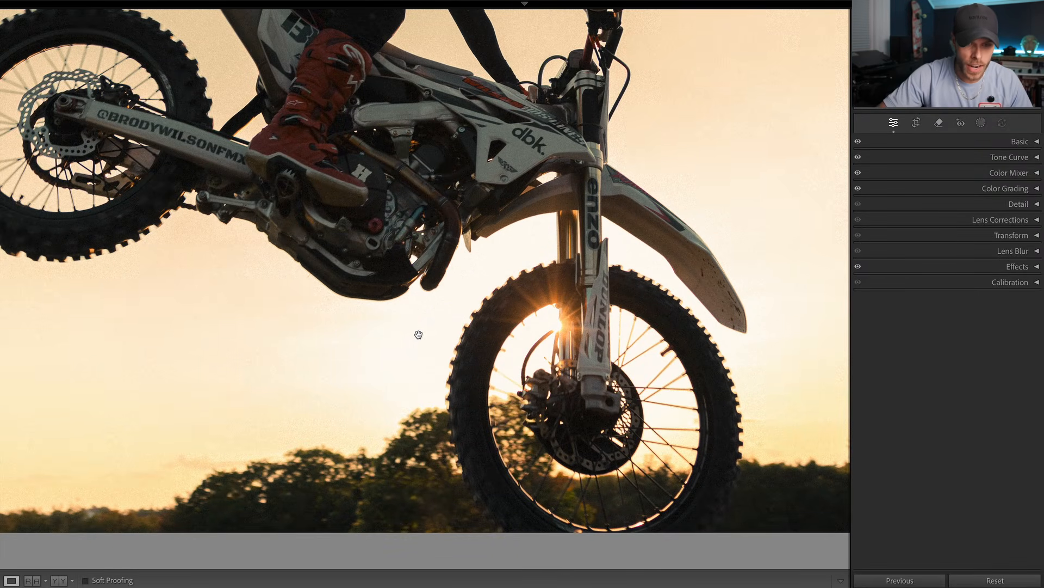
{"action": "left_click", "coordinate": [364, 346]}
{"action": "left_click", "coordinate": [364, 346]}
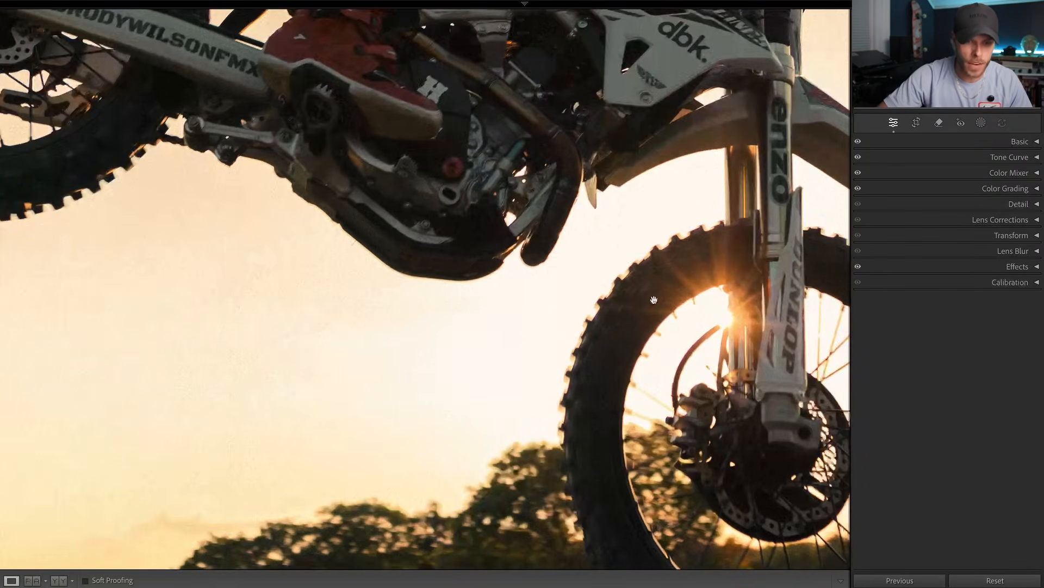
{"action": "left_click", "coordinate": [465, 450]}
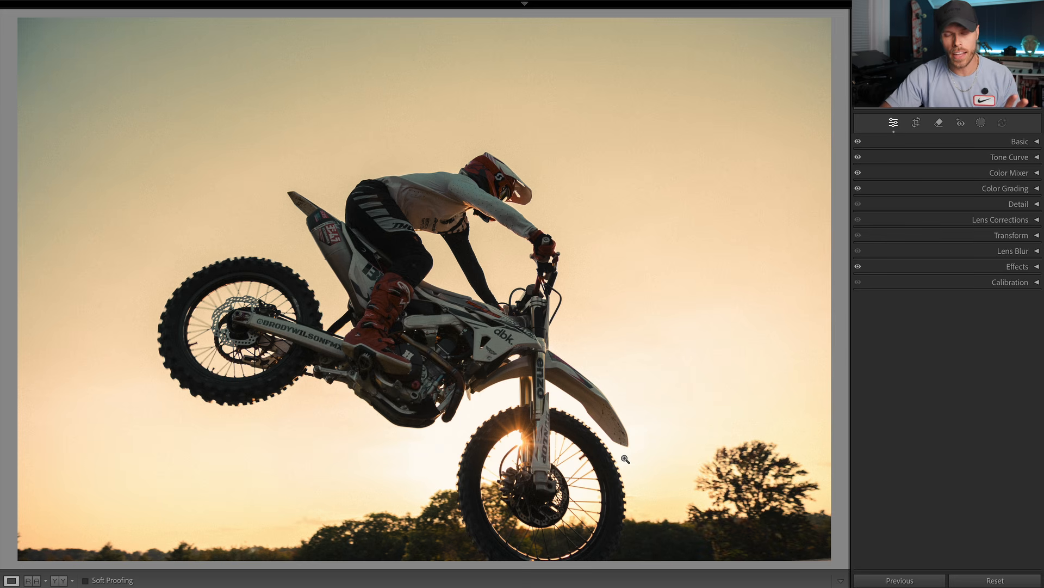
Step: Lower the white point at the upper end of the tone curve to an output of 223
{"action": "left_click", "coordinate": [1036, 157]}
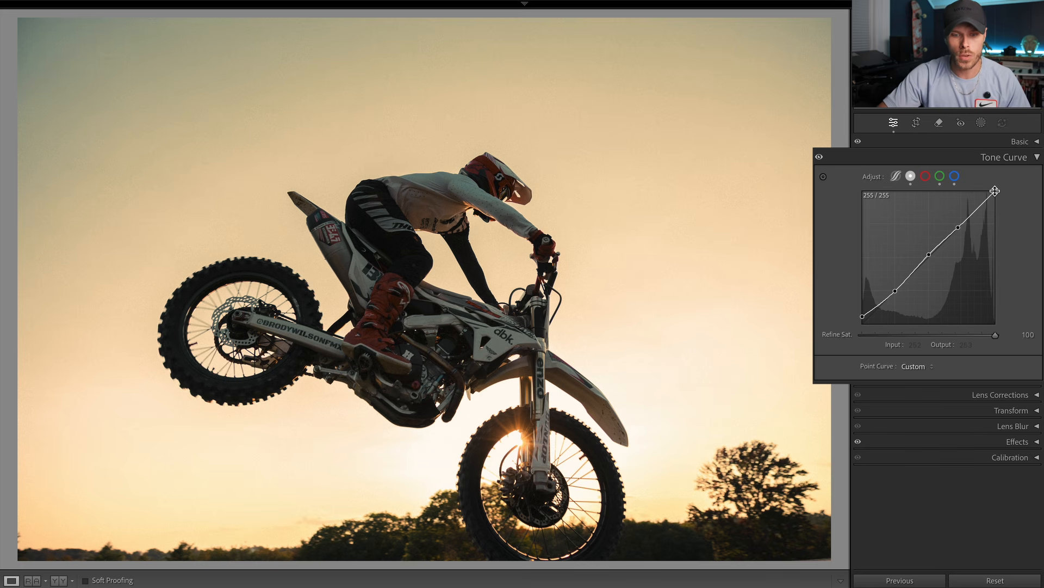
{"action": "left_click_drag", "start_coordinate": [994, 191], "coordinate": [996, 208]}
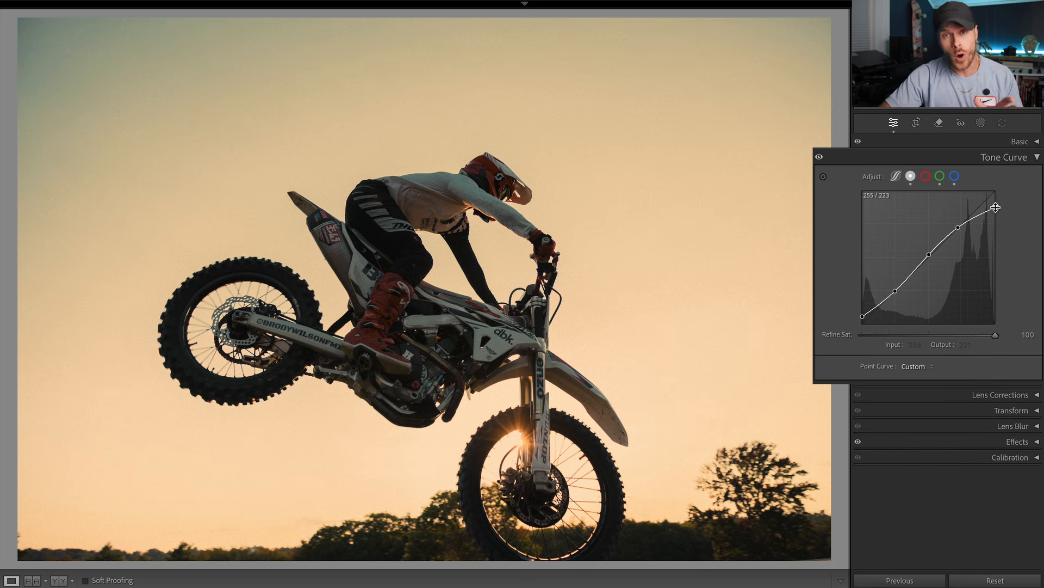
{"action": "left_click", "coordinate": [996, 208]}
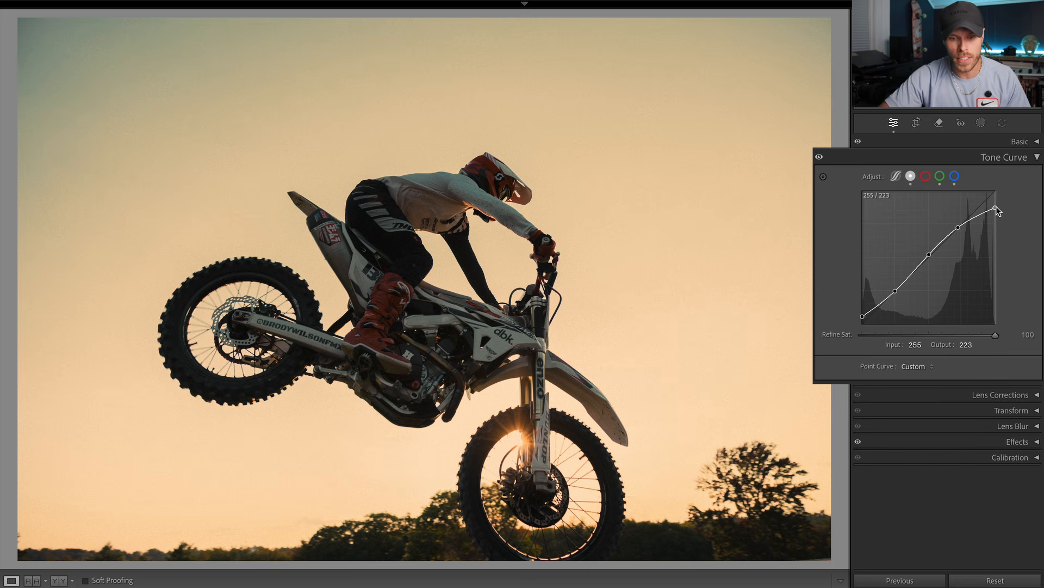
Step: Compare the sky and sun with the tone curve's white point at output 255 and at 223
{"action": "left_click_drag", "start_coordinate": [996, 207], "coordinate": [996, 190]}
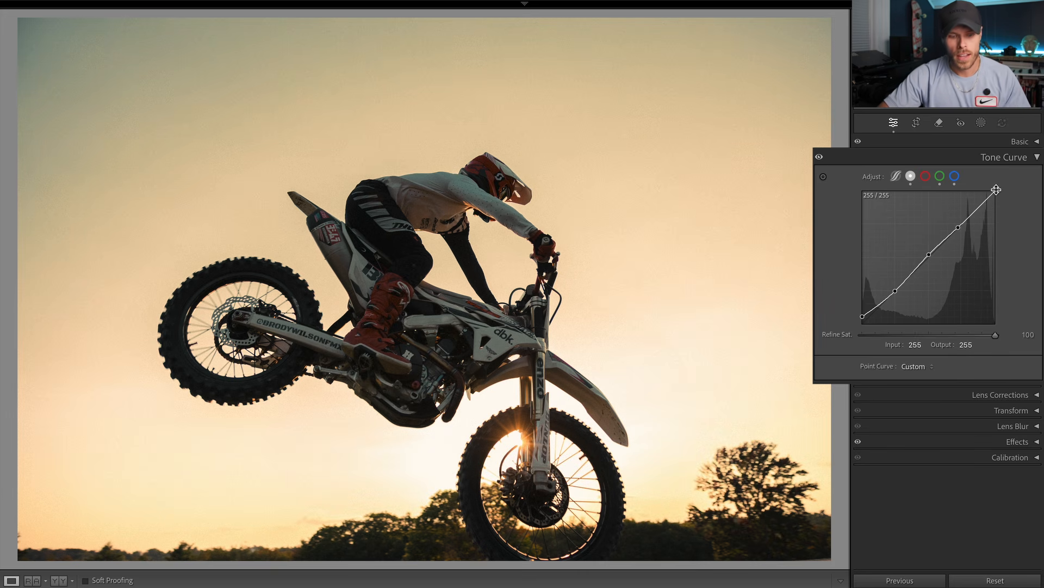
{"action": "key", "text": "ctrl+z"}
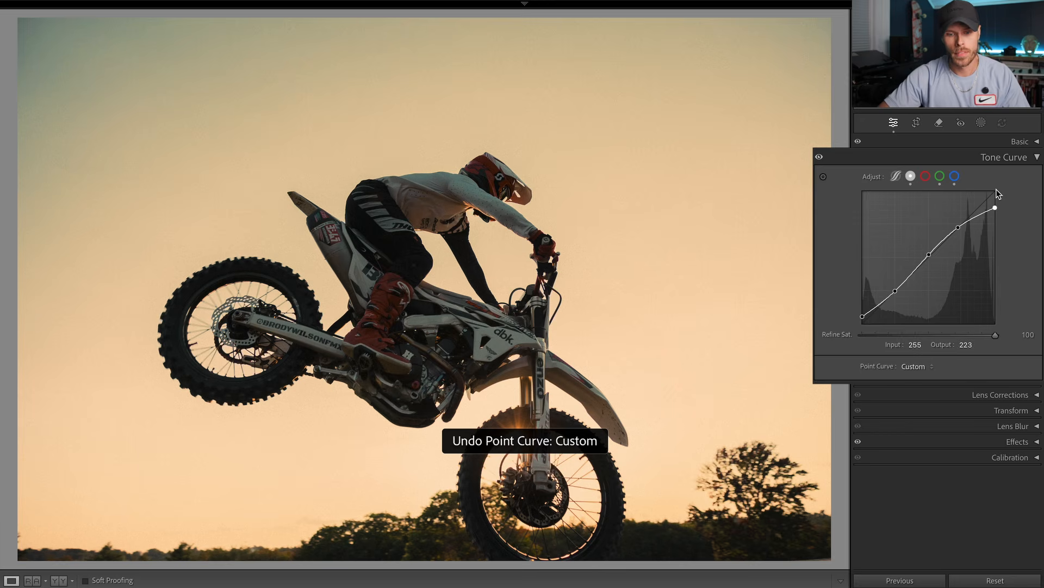
{"action": "left_click", "coordinate": [650, 401]}
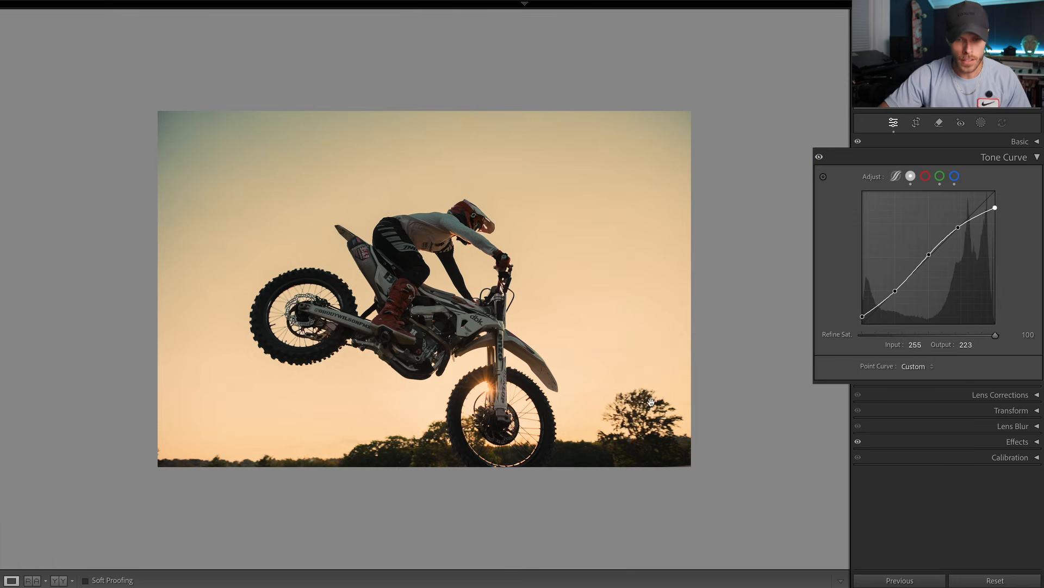
{"action": "key", "text": "ctrl+shift+z"}
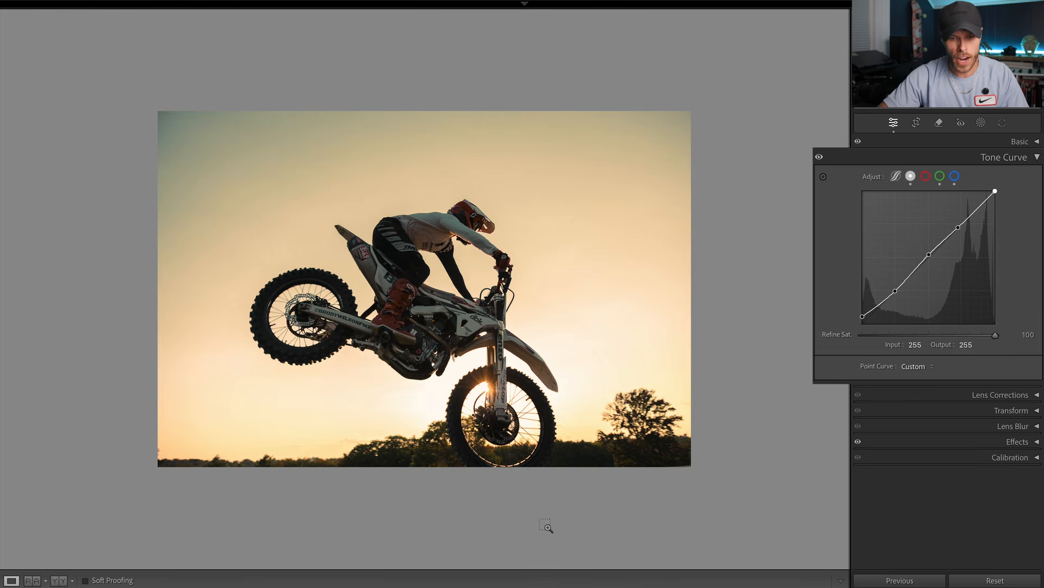
{"action": "key", "text": "ctrl+z"}
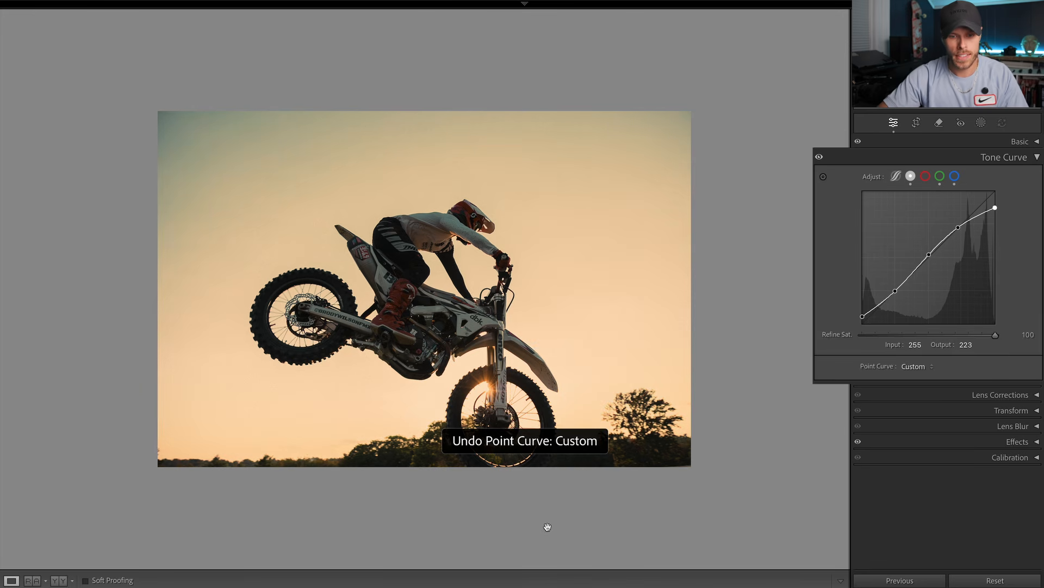
{"action": "left_click", "coordinate": [491, 416]}
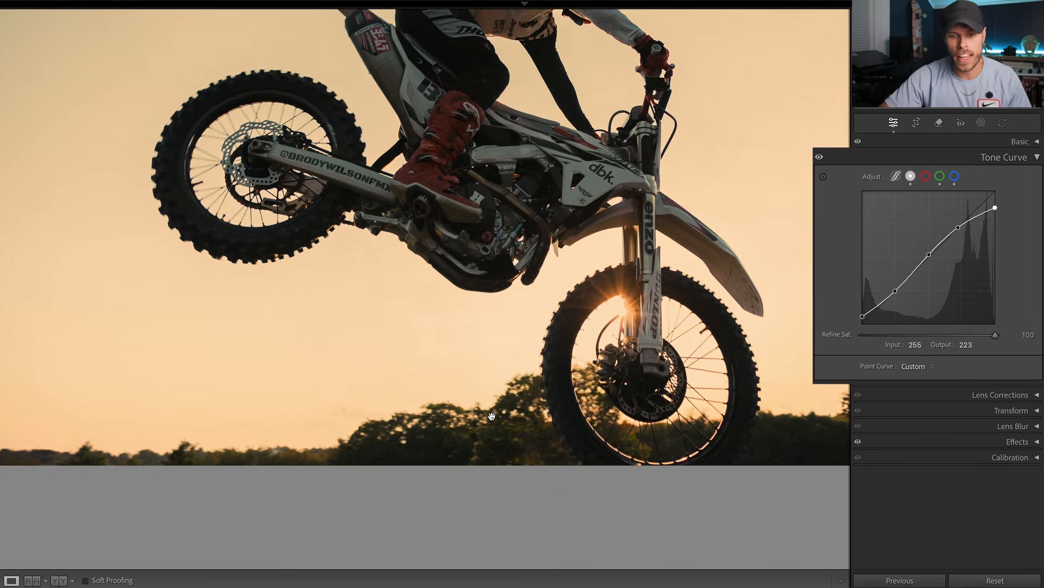
{"action": "left_click_drag", "start_coordinate": [491, 416], "coordinate": [350, 477]}
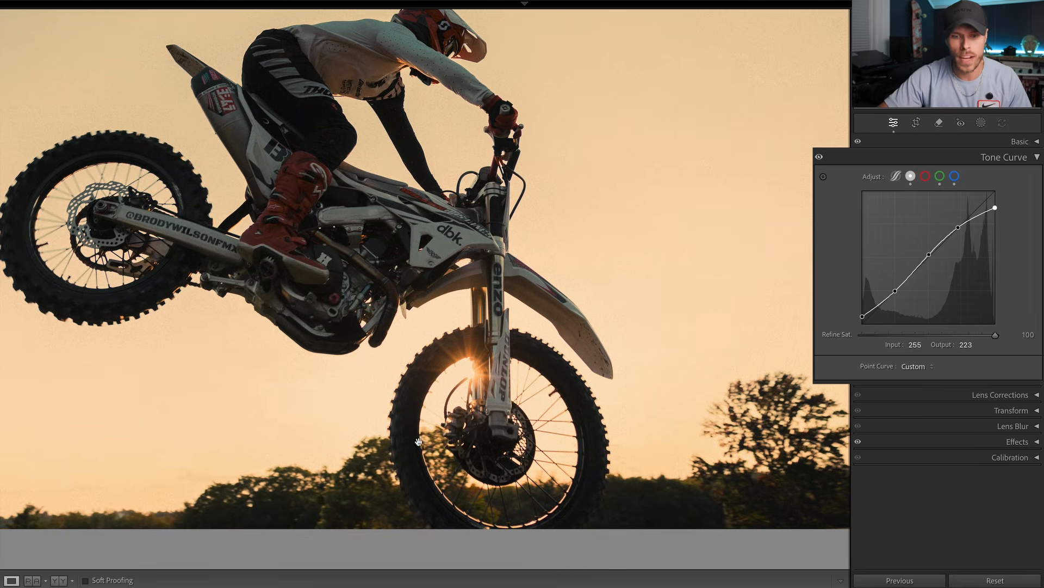
{"action": "left_click", "coordinate": [428, 354]}
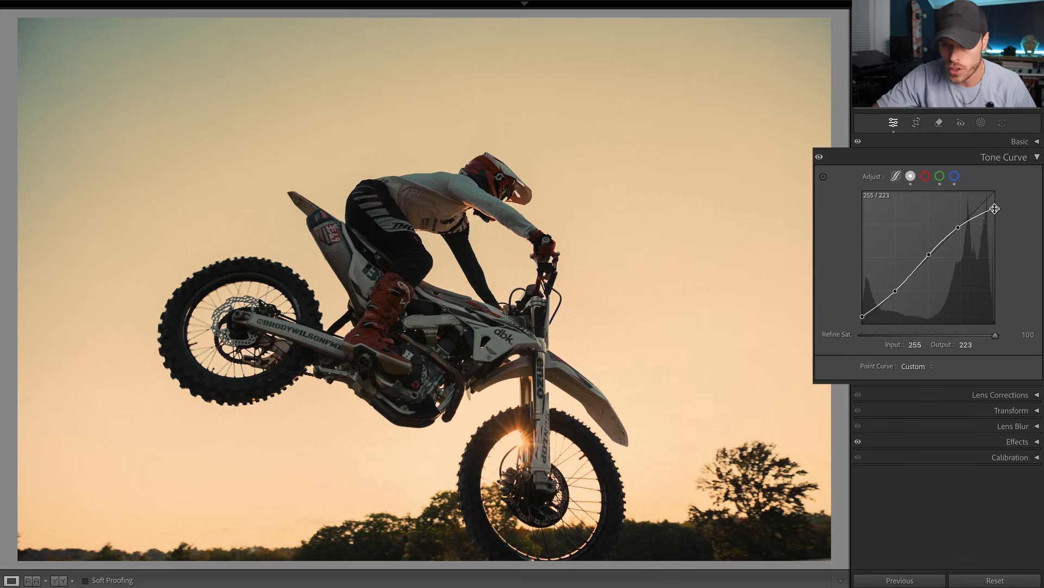
Step: Try lowering the tone curve's white point to output 181 and inspect the sun behind the front wheel
{"action": "left_click_drag", "start_coordinate": [995, 207], "coordinate": [997, 228]}
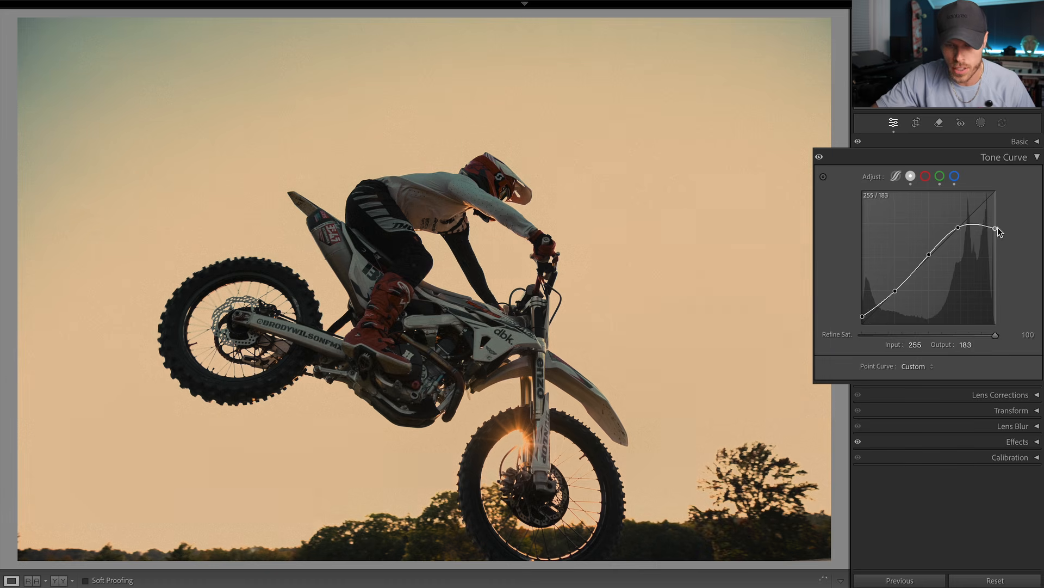
{"action": "left_click_drag", "start_coordinate": [558, 381], "coordinate": [585, 219]}
{"action": "scroll", "coordinate": [539, 321], "scroll_direction": "up", "scroll_amount": 5}
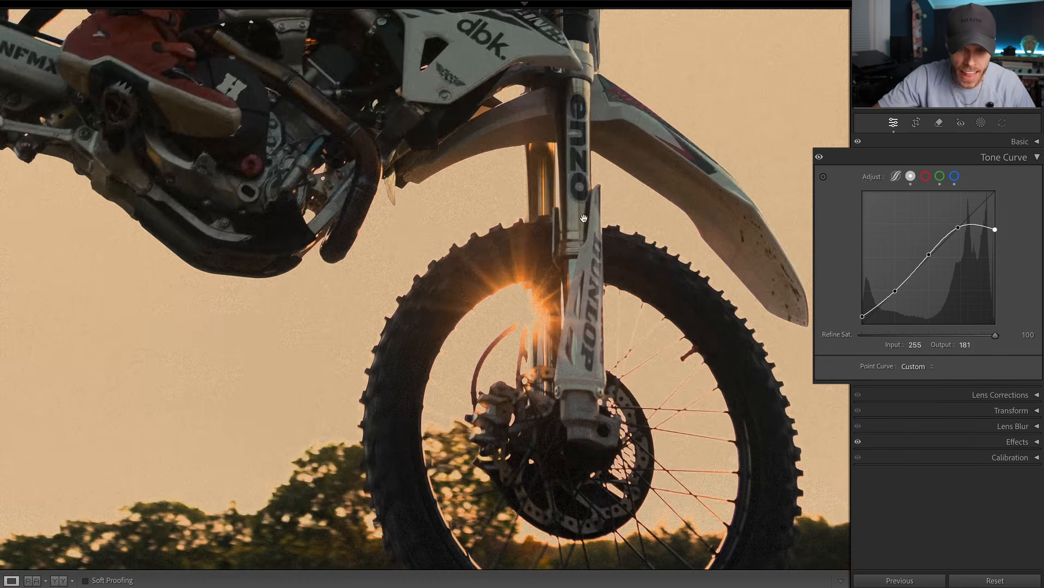
{"action": "left_click_drag", "start_coordinate": [556, 331], "coordinate": [571, 244]}
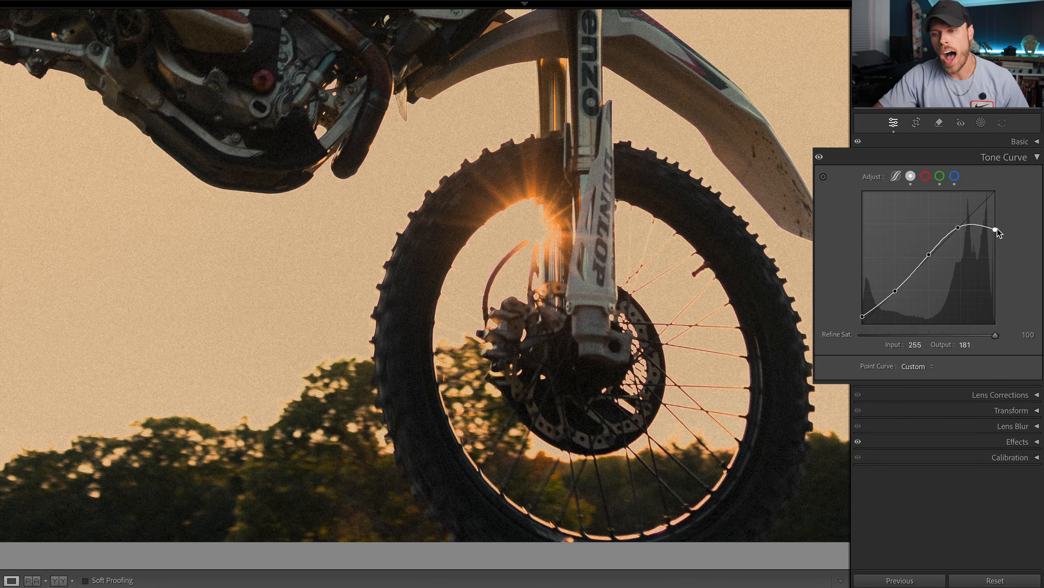
Step: Set the tone curve's white point to an output of 217
{"action": "left_click_drag", "start_coordinate": [998, 228], "coordinate": [996, 209]}
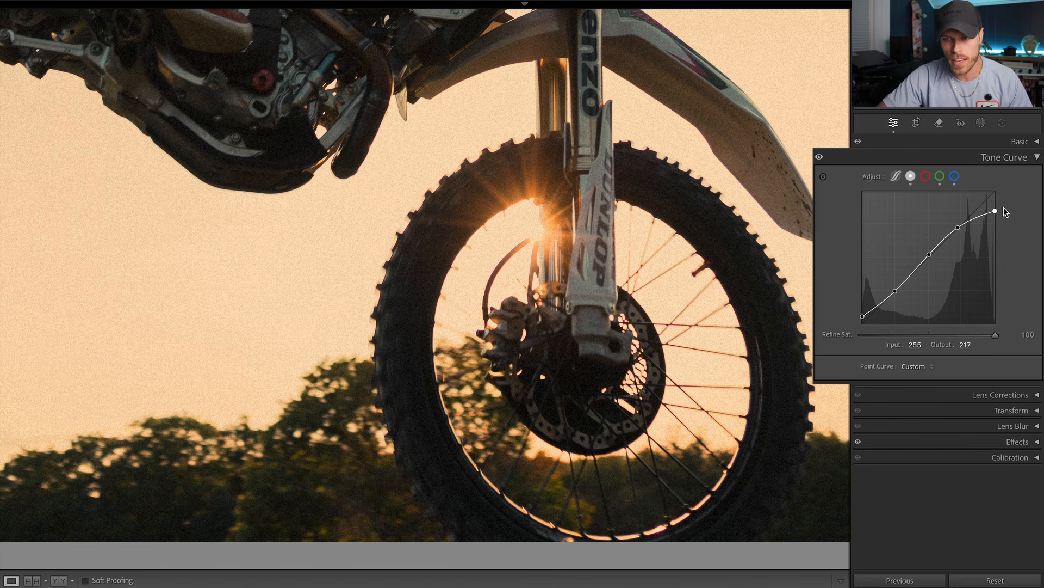
Step: Try output values of 205 and 221 for the tone curve's white point and inspect the sun behind the front wheel
{"action": "left_click_drag", "start_coordinate": [996, 210], "coordinate": [996, 216]}
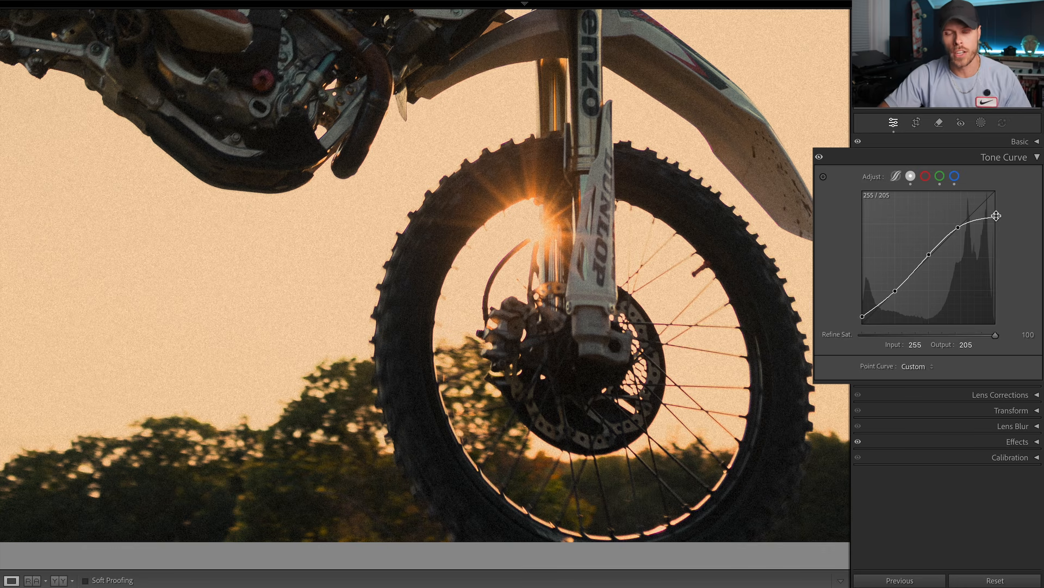
{"action": "left_click_drag", "start_coordinate": [996, 216], "coordinate": [996, 208]}
{"action": "left_click", "coordinate": [620, 262]}
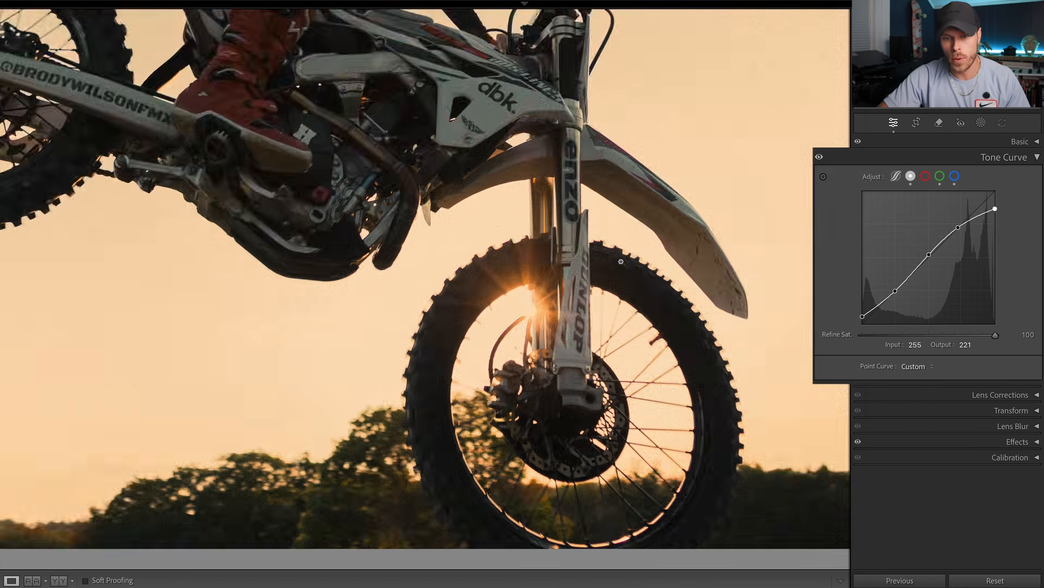
{"action": "left_click", "coordinate": [476, 359]}
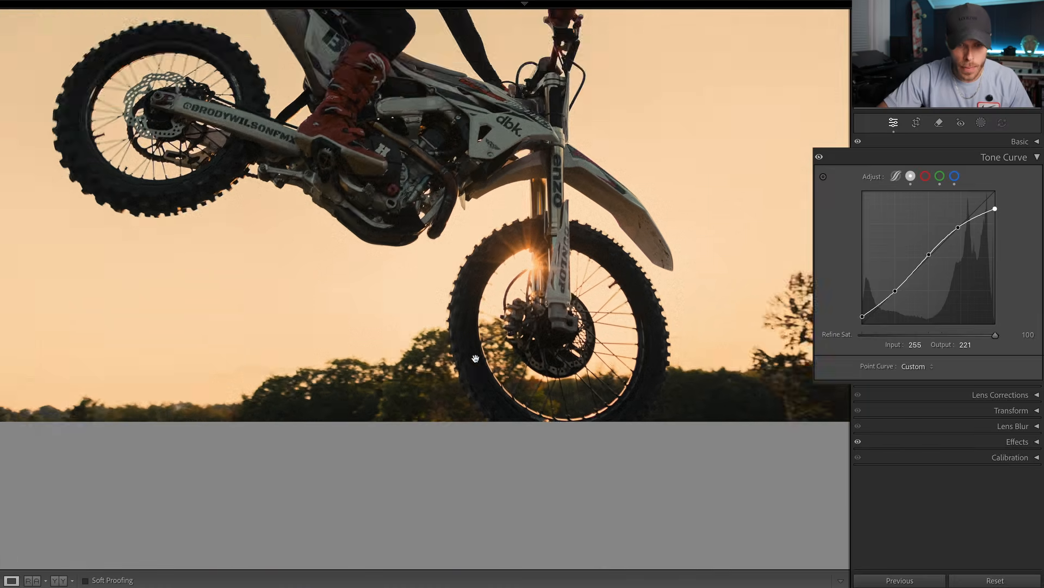
{"action": "left_click_drag", "start_coordinate": [476, 358], "coordinate": [534, 307]}
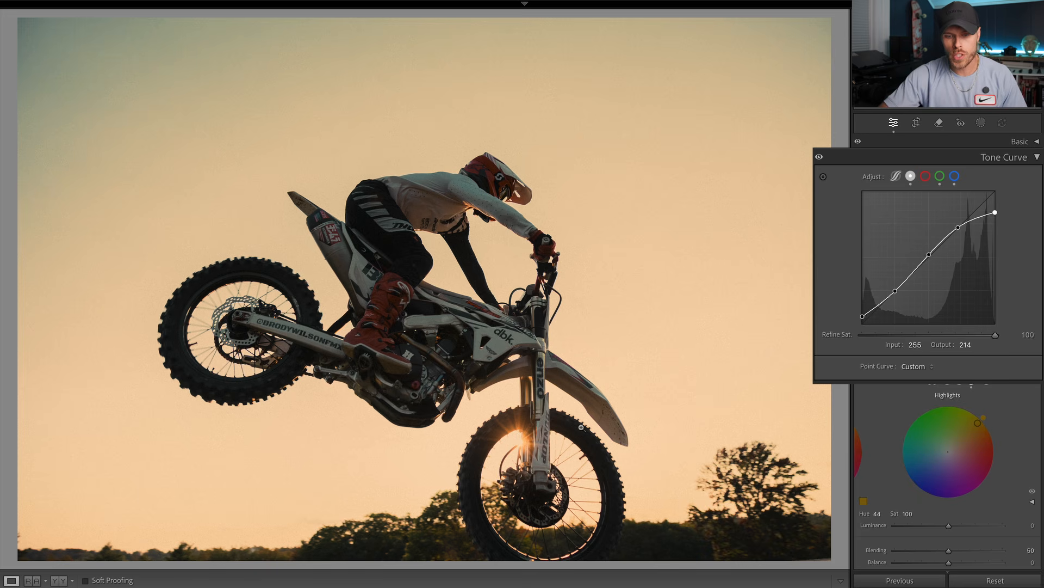
Step: Try raising the tone curve's white point back to output 255 and inspect the sun and surrounding sky
{"action": "left_click", "coordinate": [493, 440]}
{"action": "left_click_drag", "start_coordinate": [494, 439], "coordinate": [481, 324]}
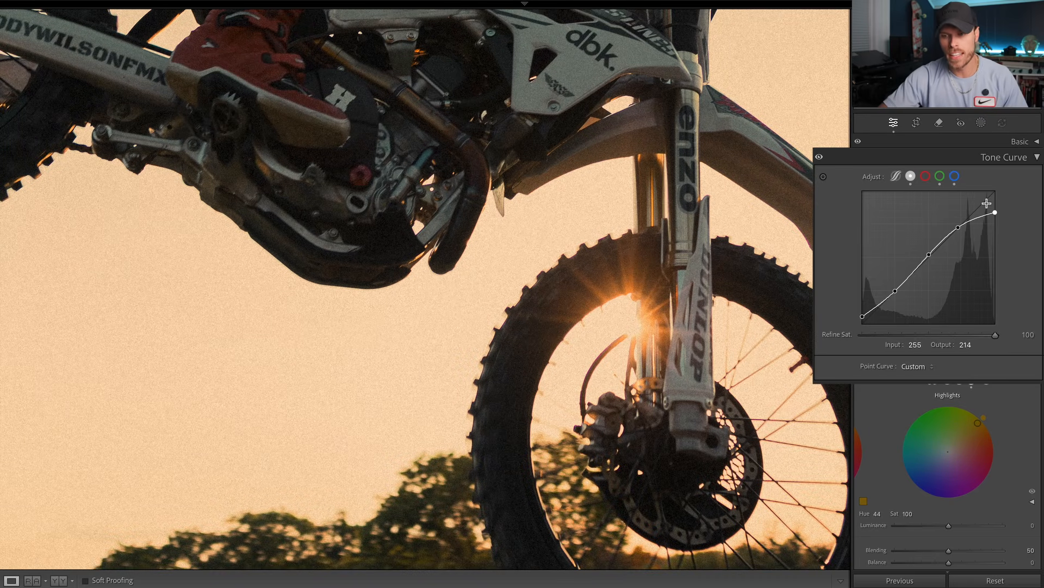
{"action": "left_click_drag", "start_coordinate": [995, 213], "coordinate": [995, 191]}
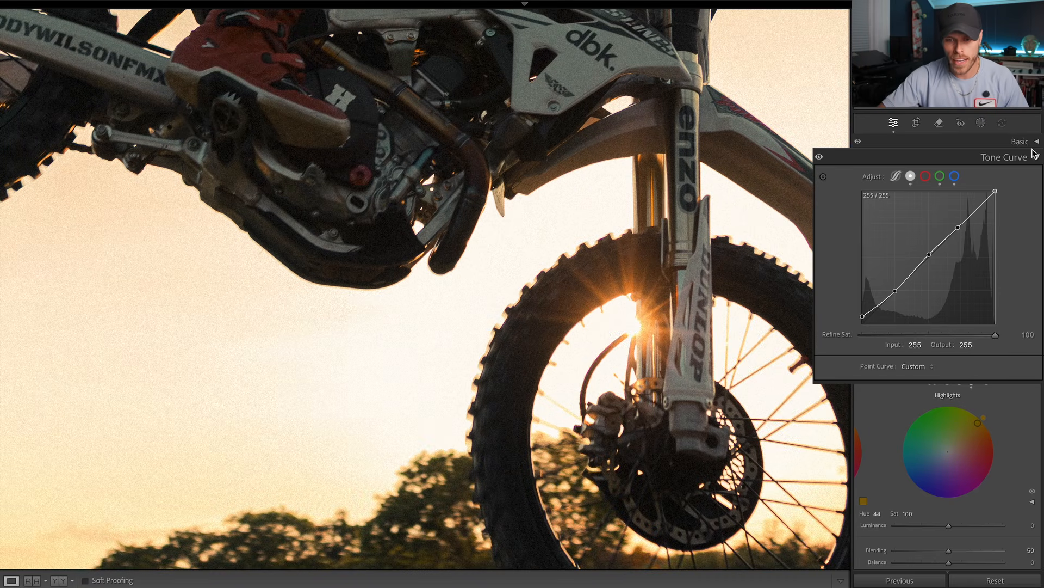
{"action": "left_click_drag", "start_coordinate": [792, 273], "coordinate": [620, 308]}
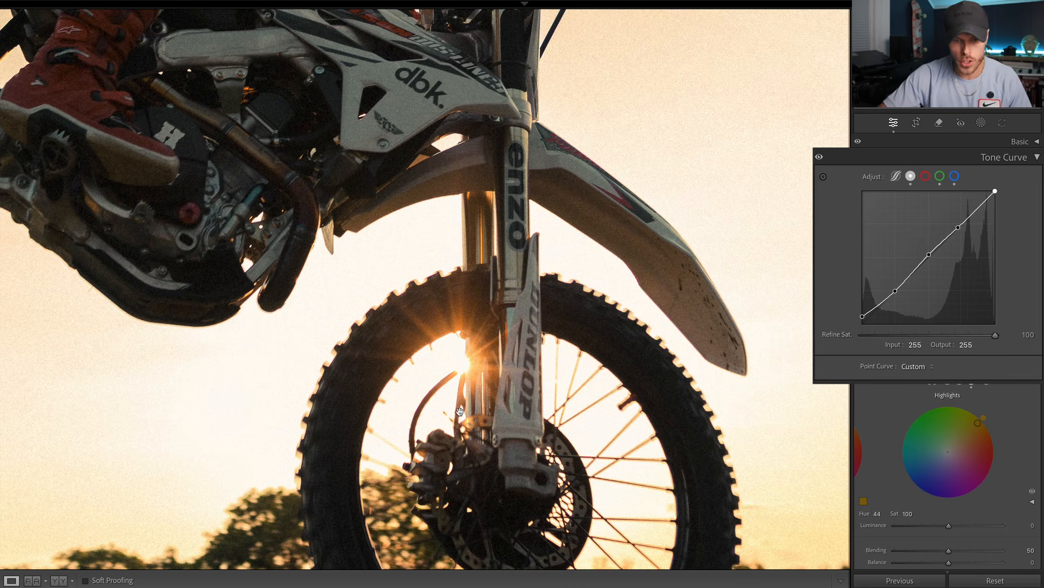
{"action": "left_click_drag", "start_coordinate": [404, 353], "coordinate": [466, 322]}
{"action": "key", "text": "ctrl+minus"}
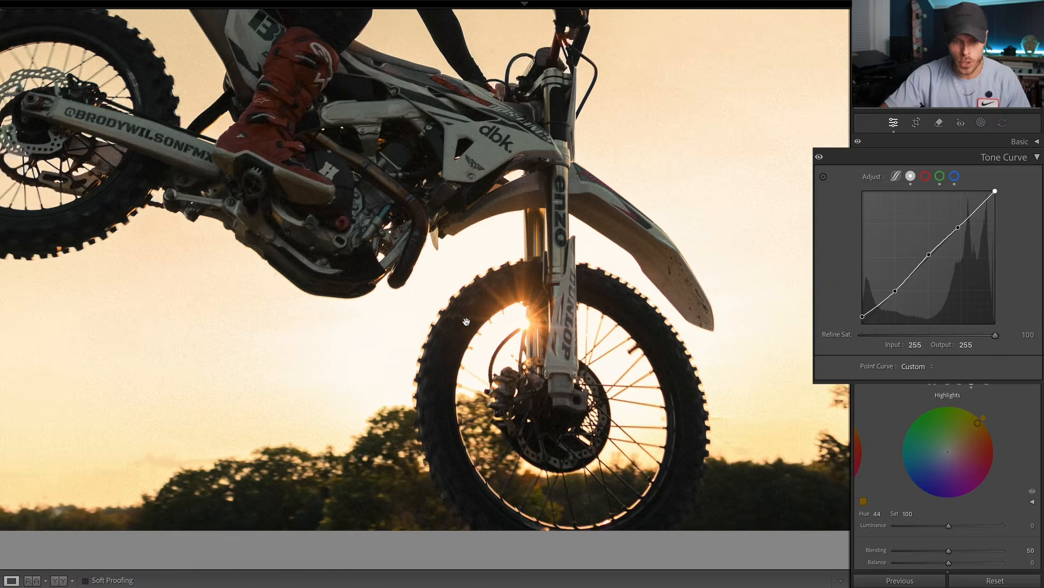
{"action": "left_click", "coordinate": [450, 355]}
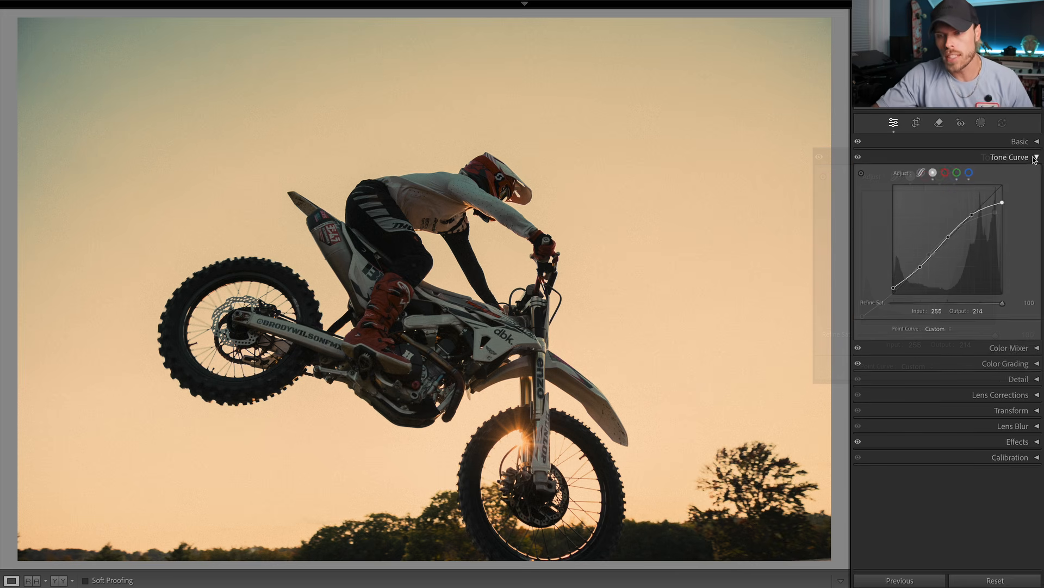
Step: Close the tone curve settings and open the color grading settings for the highlights
{"action": "left_click", "coordinate": [1010, 156]}
{"action": "left_click", "coordinate": [1004, 188]}
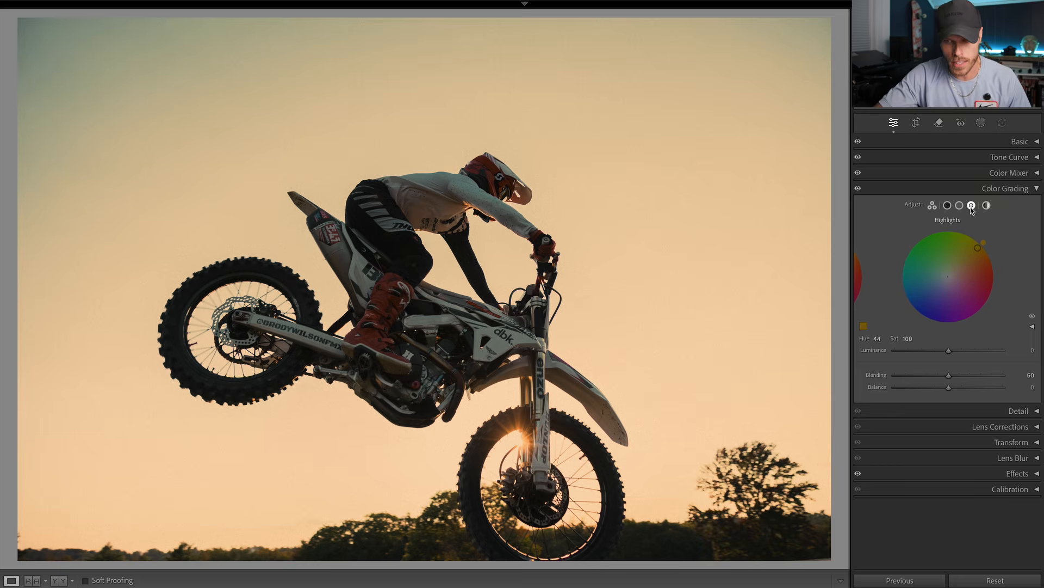
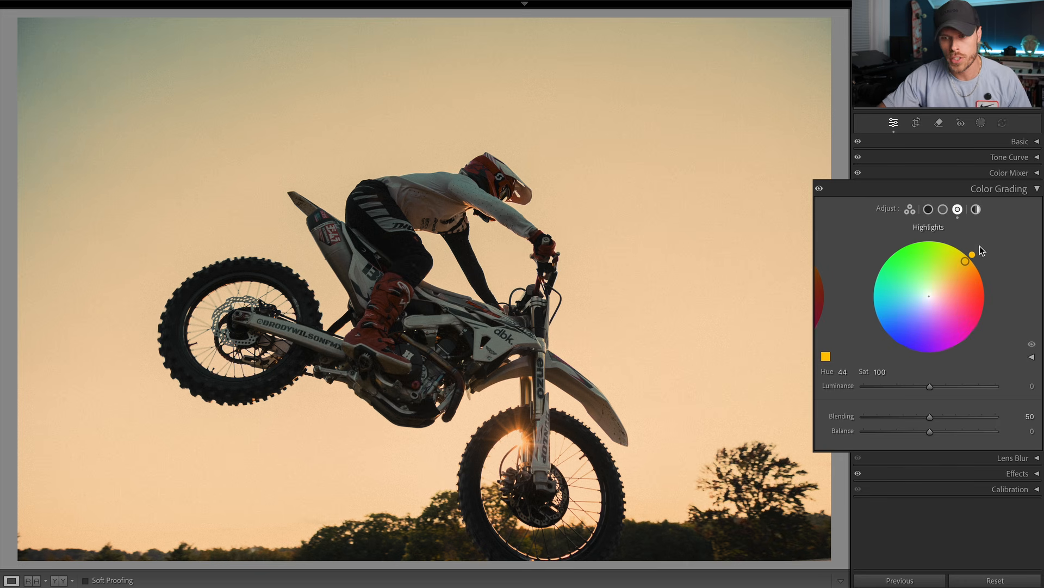
Step: Look through the shadows, midtones, highlights and global color grading wheels
{"action": "left_click", "coordinate": [942, 210]}
{"action": "left_click", "coordinate": [928, 210]}
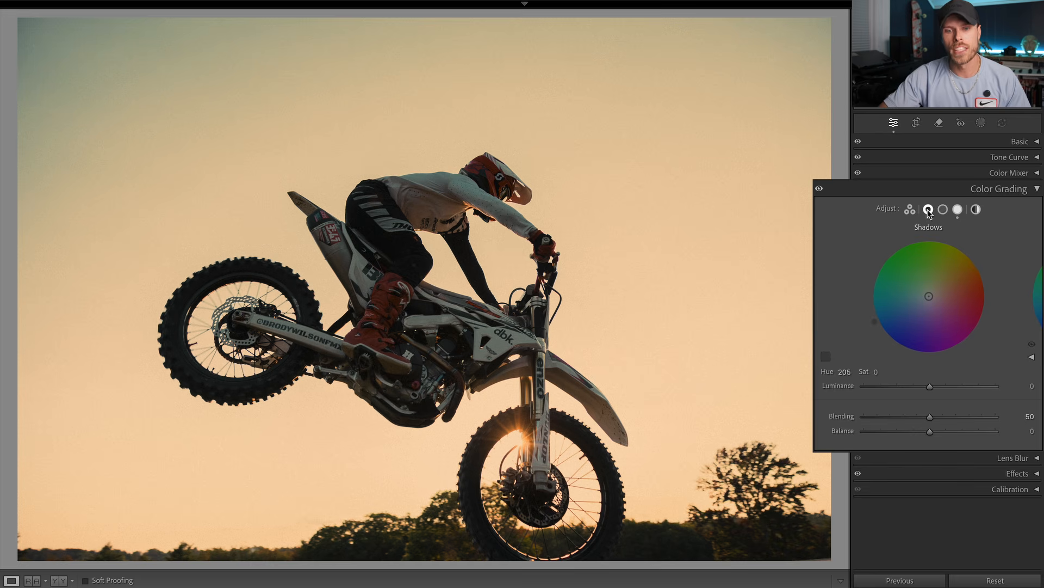
{"action": "left_click", "coordinate": [945, 210]}
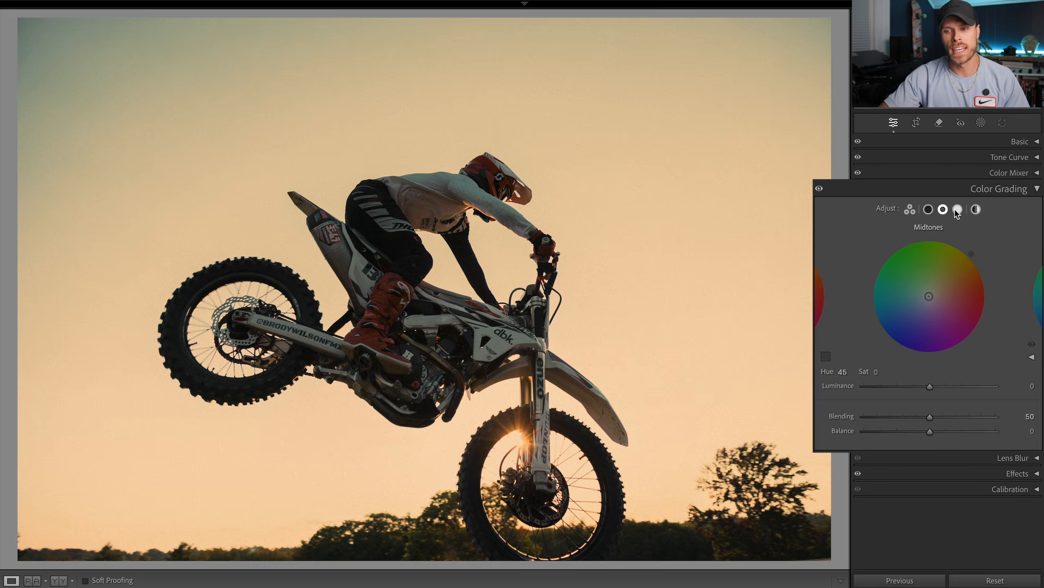
{"action": "left_click", "coordinate": [957, 210]}
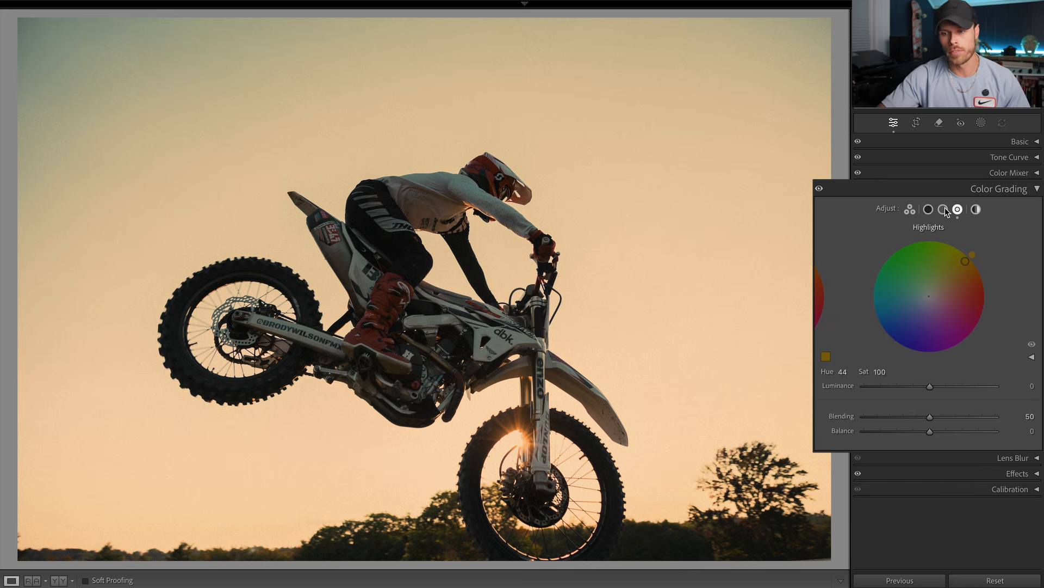
{"action": "left_click", "coordinate": [976, 209]}
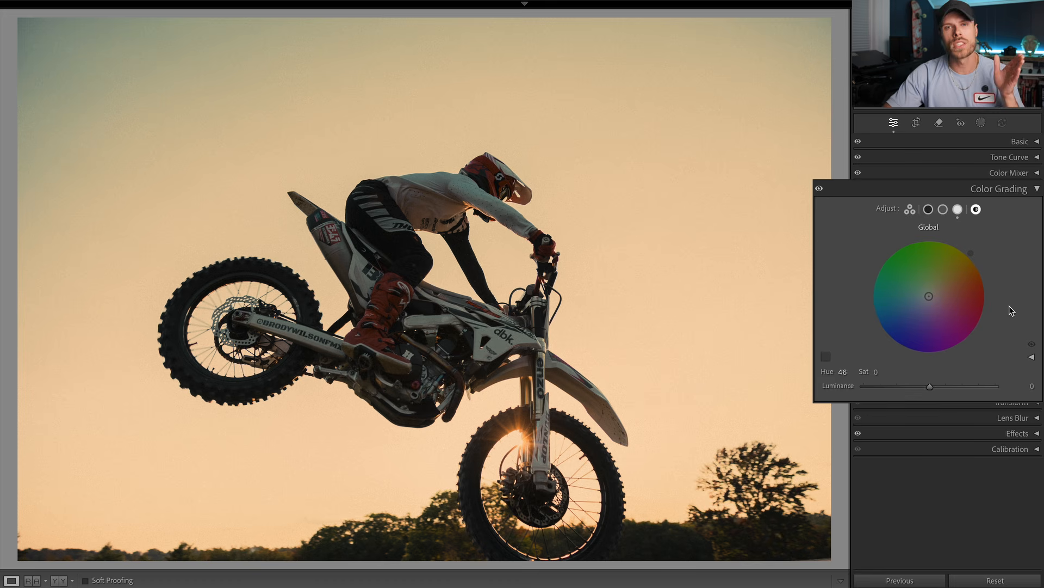
{"action": "left_click", "coordinate": [958, 210]}
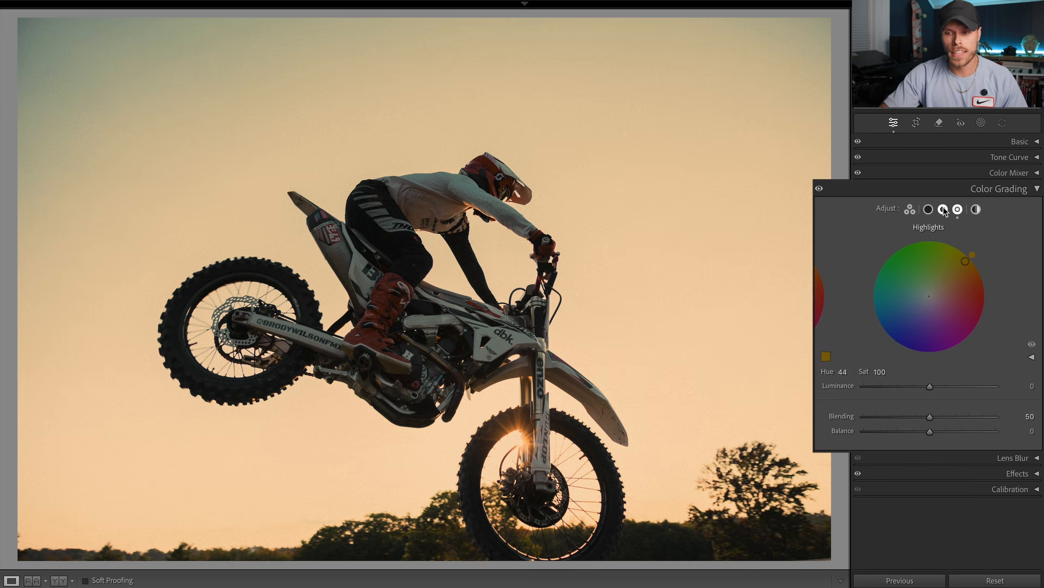
{"action": "left_click", "coordinate": [929, 209]}
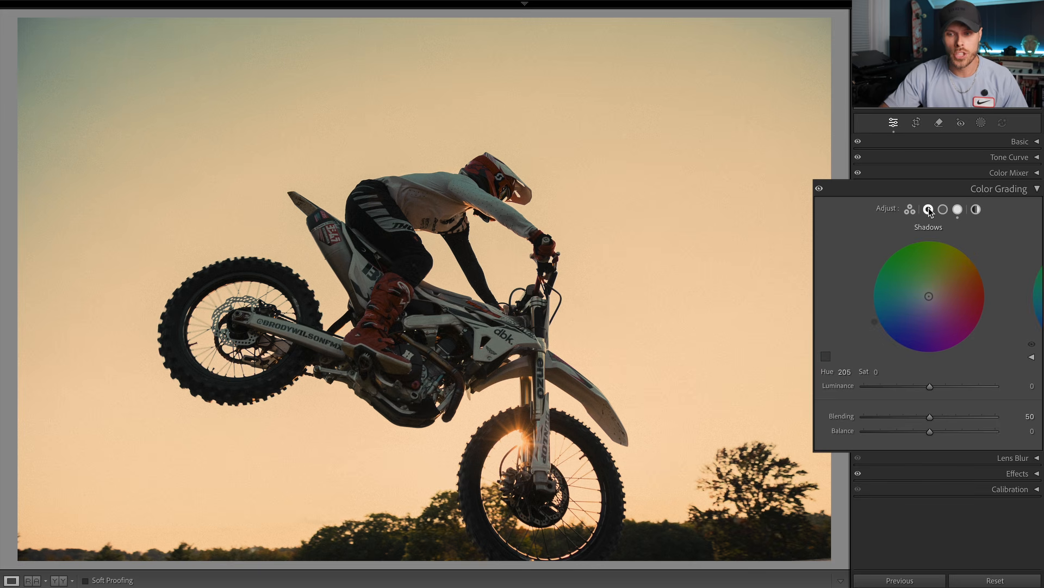
Step: Try a global color grade at saturation 100 and inspect its effect on the rider's dark pants
{"action": "left_click", "coordinate": [976, 209]}
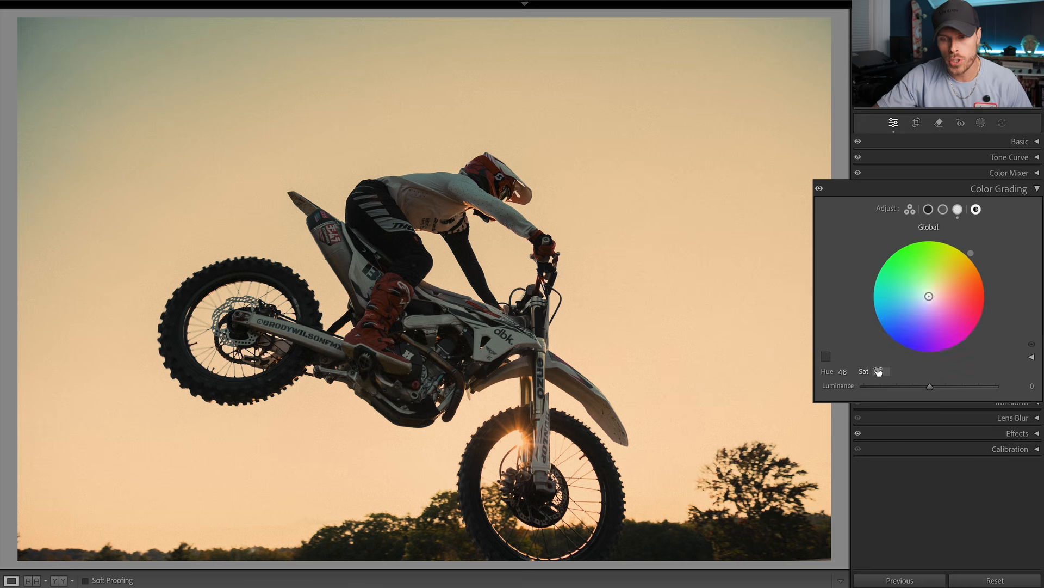
{"action": "left_click_drag", "start_coordinate": [878, 372], "coordinate": [881, 372]}
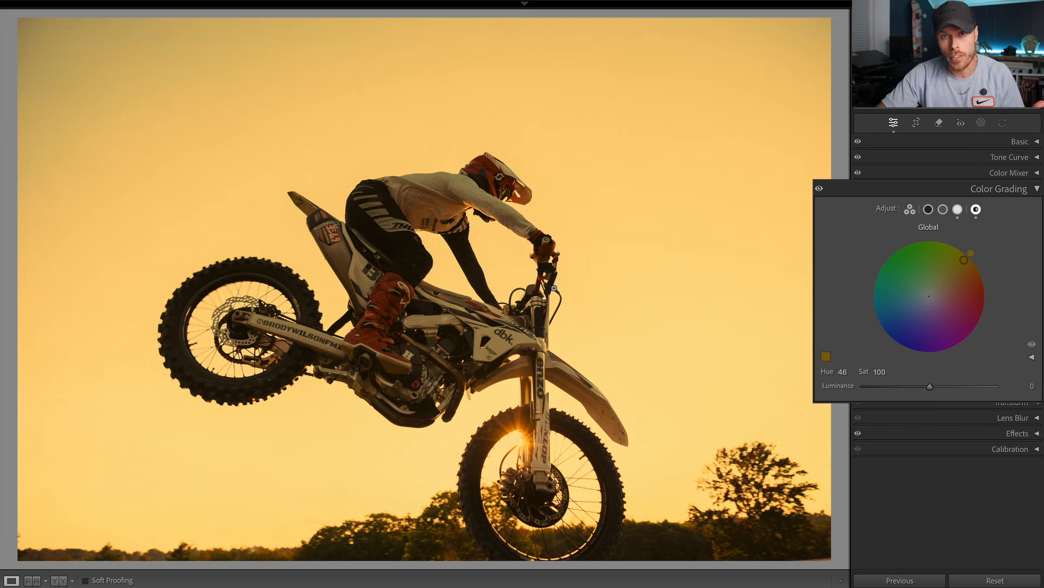
{"action": "left_click", "coordinate": [365, 231]}
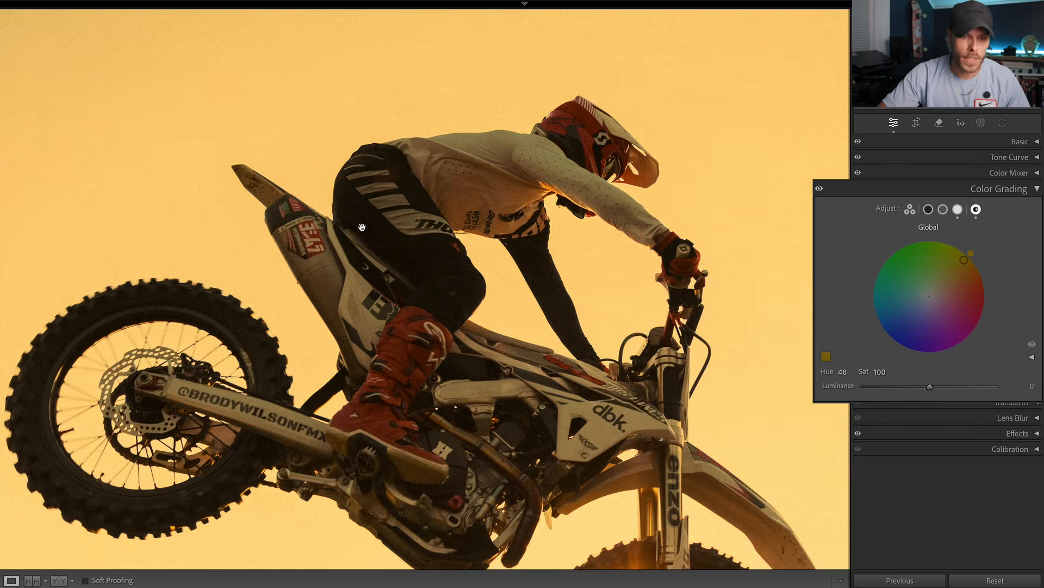
{"action": "left_click_drag", "start_coordinate": [362, 228], "coordinate": [650, 339]}
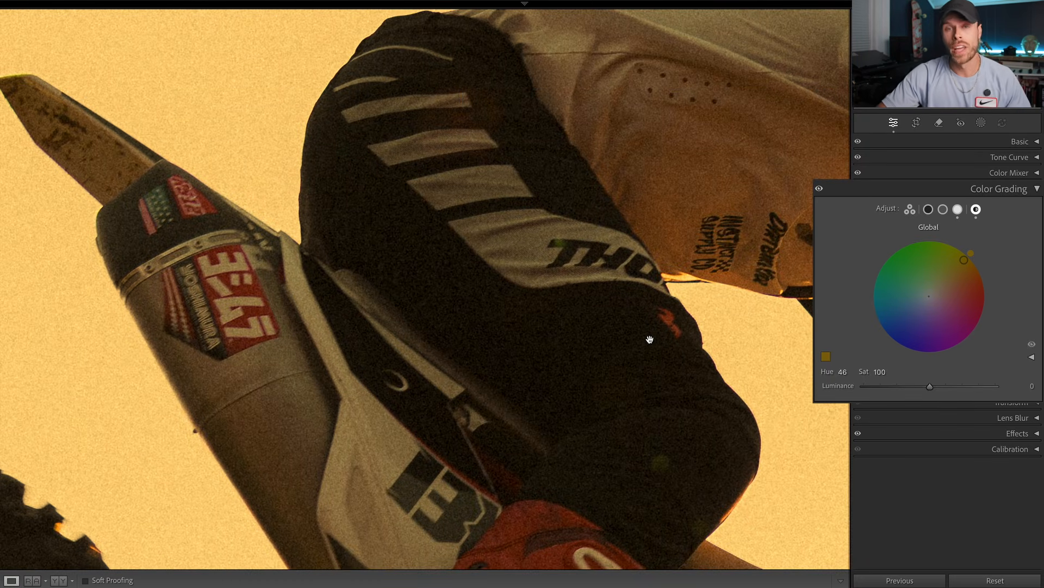
{"action": "left_click", "coordinate": [522, 351]}
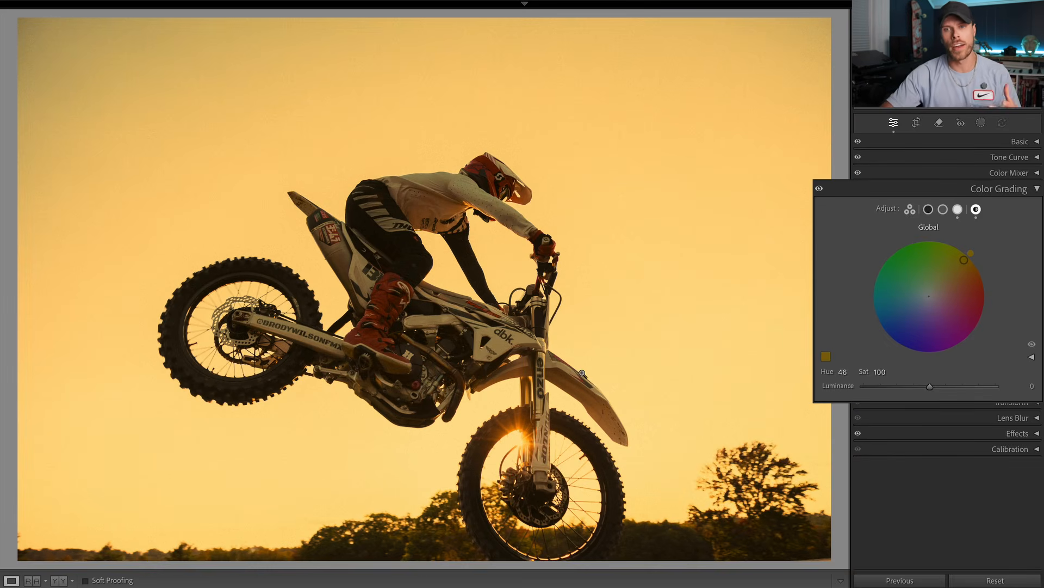
{"action": "double_click", "coordinate": [892, 368]}
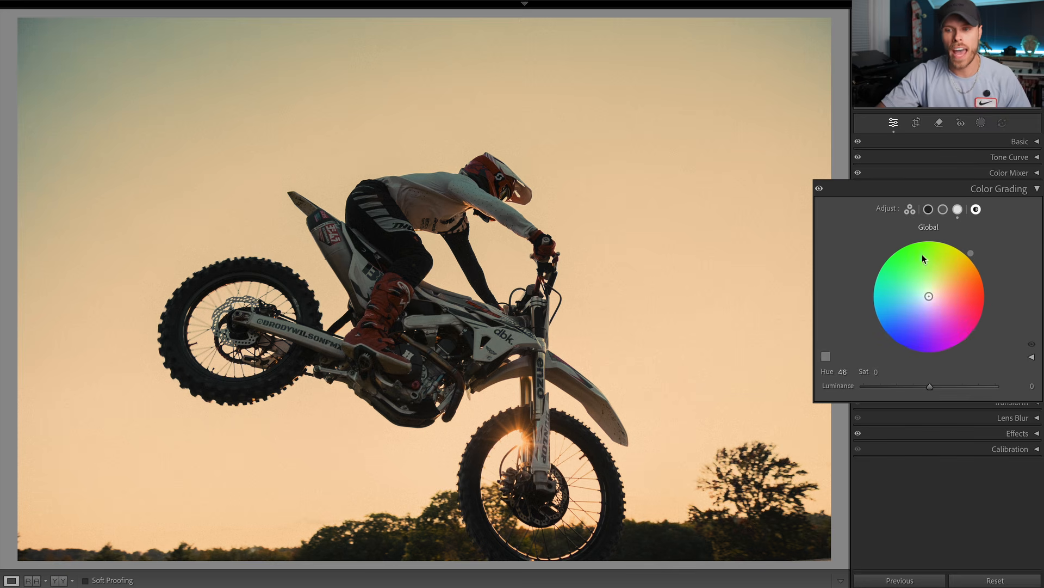
Step: Set the midtones' color grading saturation to 65 and compare the photo with and without the midtone grade
{"action": "left_click", "coordinate": [958, 210]}
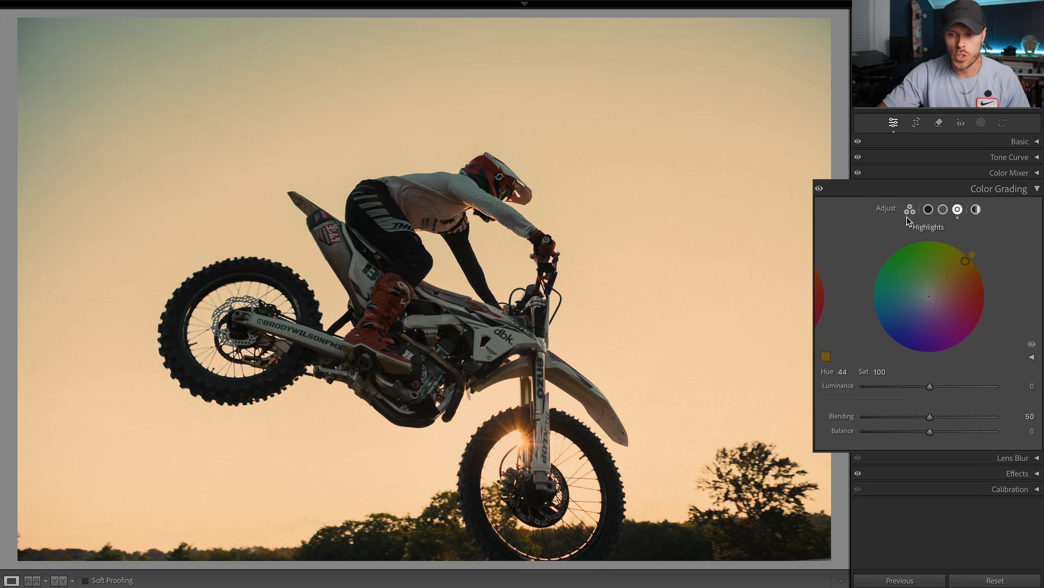
{"action": "left_click", "coordinate": [942, 209]}
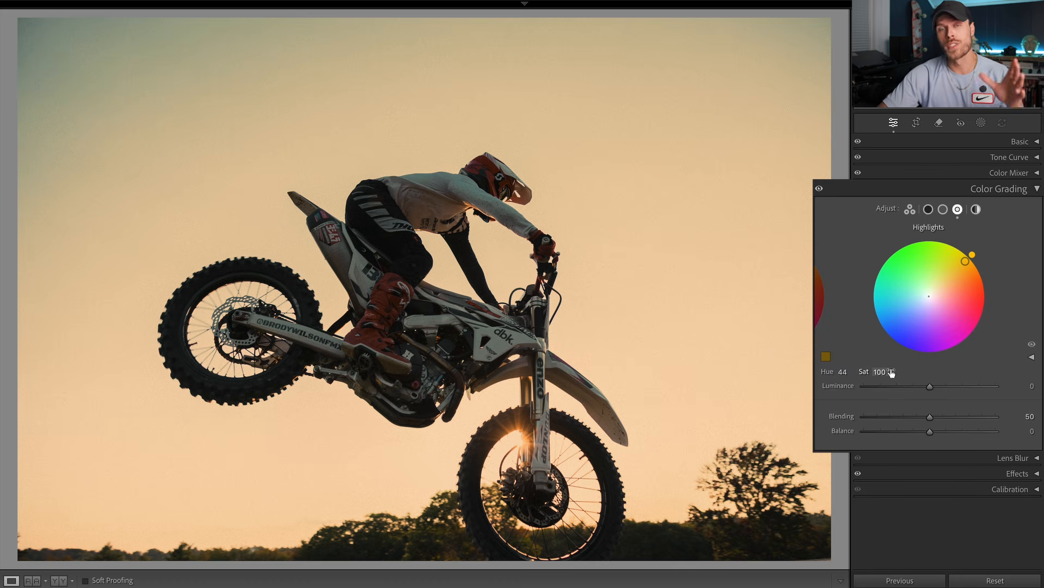
{"action": "left_click", "coordinate": [943, 209]}
{"action": "mouse_move", "coordinate": [878, 366]}
{"action": "left_mouse_down"}
{"action": "mouse_move", "coordinate": [925, 366]}
{"action": "mouse_move", "coordinate": [882, 372]}
{"action": "left_mouse_up"}
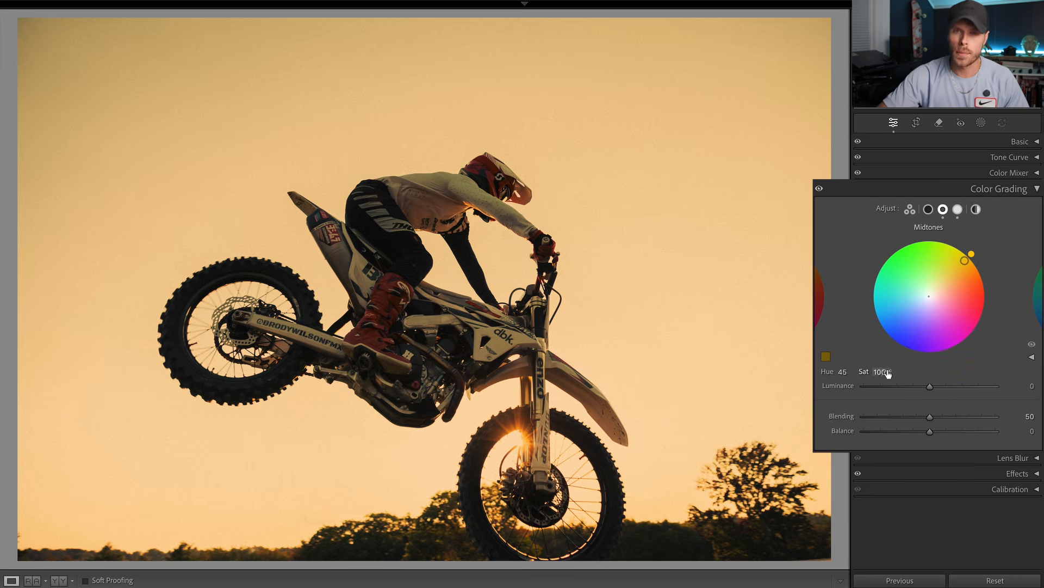
{"action": "mouse_move", "coordinate": [888, 373]}
{"action": "left_mouse_down"}
{"action": "mouse_move", "coordinate": [864, 372]}
{"action": "mouse_move", "coordinate": [882, 372]}
{"action": "left_mouse_up"}
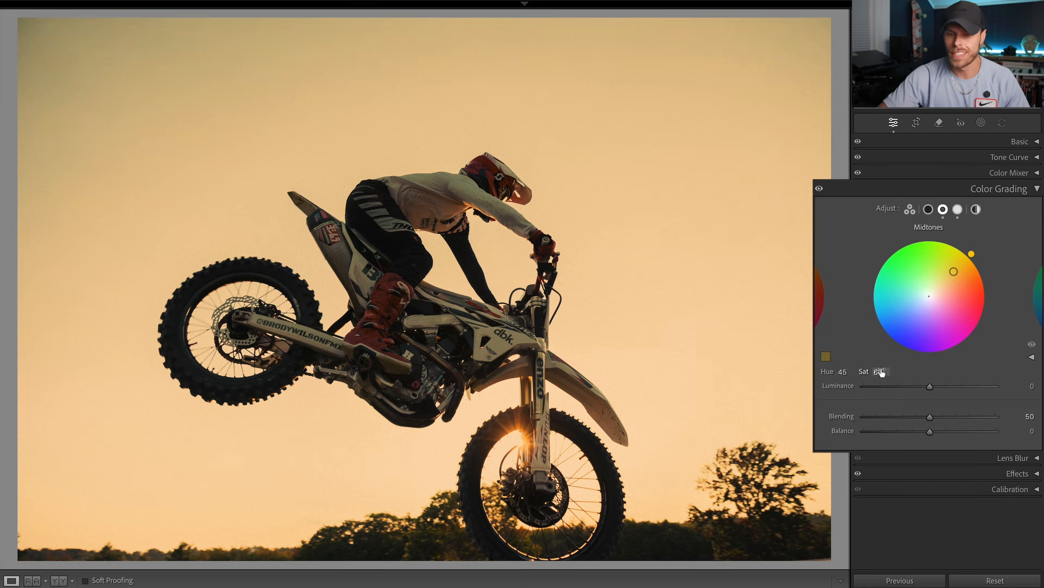
{"action": "left_click", "coordinate": [1032, 347]}
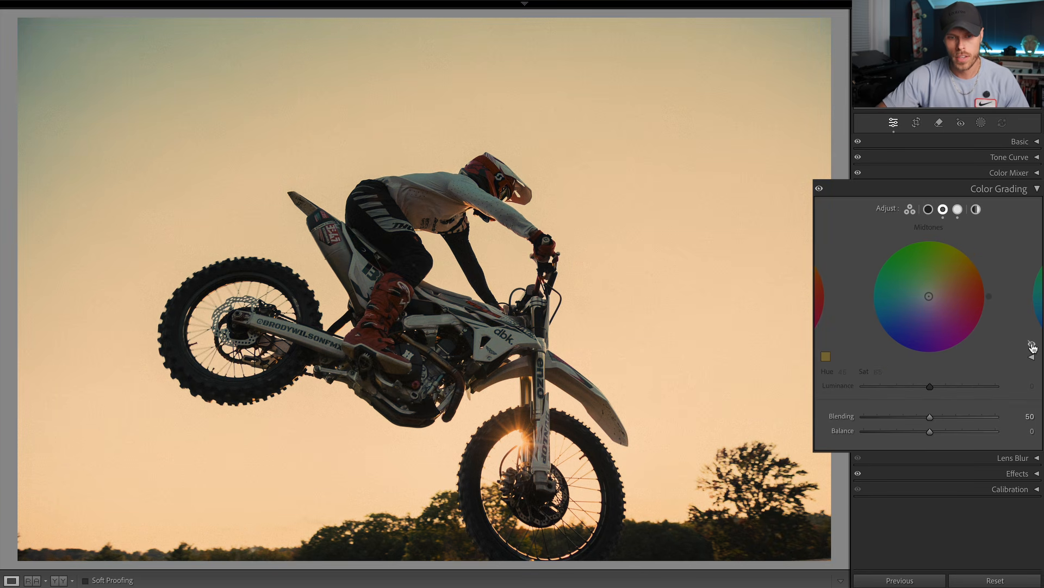
{"action": "left_click", "coordinate": [1032, 347]}
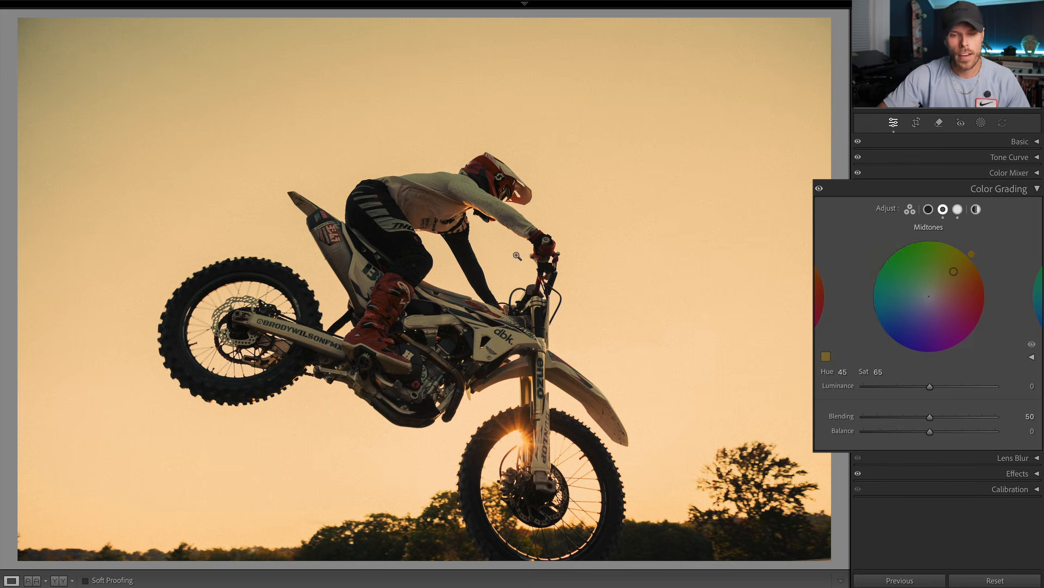
Step: Inspect the rider's black pants and sleeve up close with the midtone grade turned off and on
{"action": "left_click", "coordinate": [929, 208]}
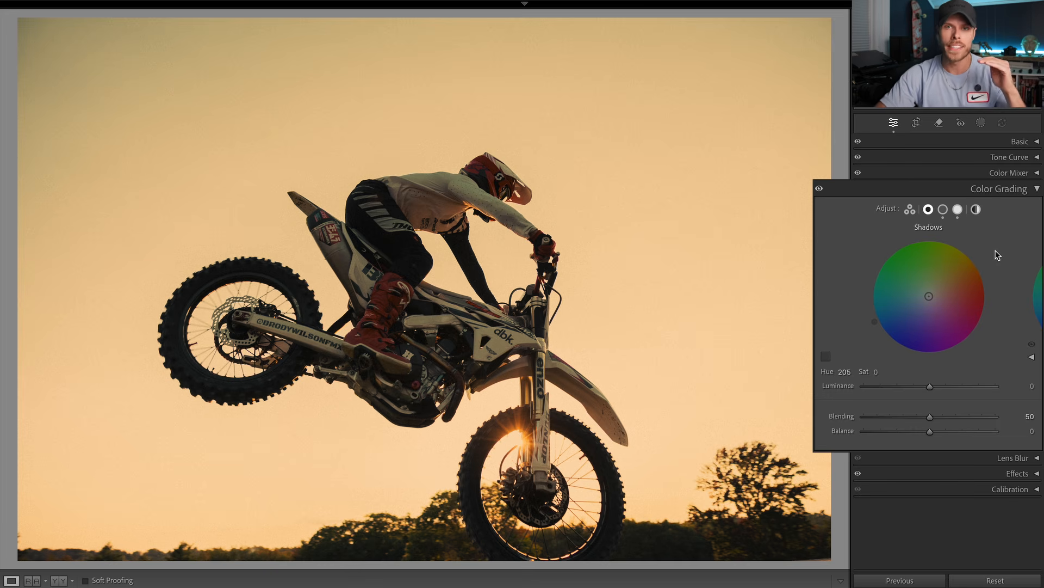
{"action": "left_click", "coordinate": [401, 249]}
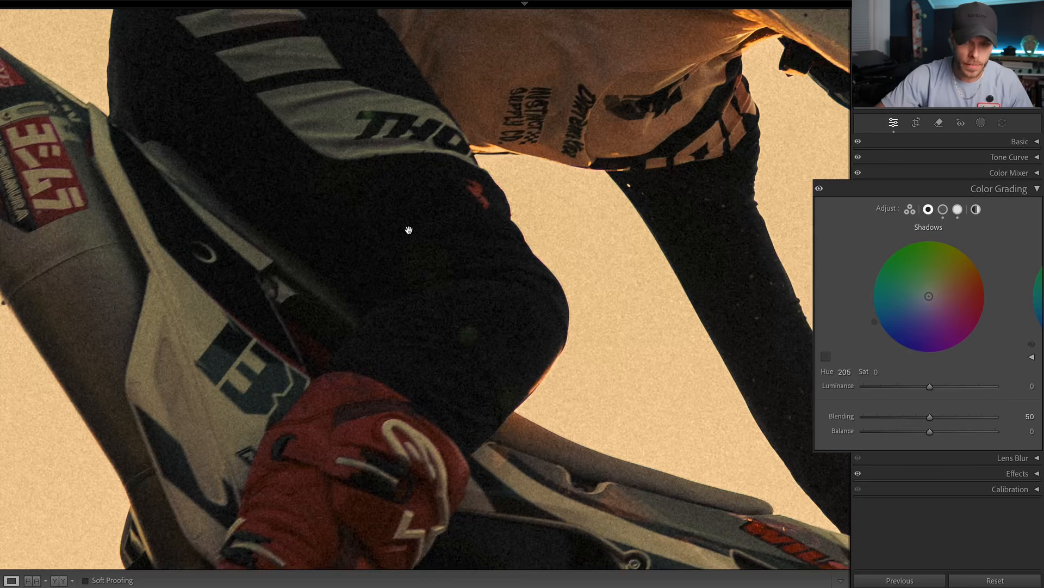
{"action": "left_click_drag", "start_coordinate": [409, 230], "coordinate": [437, 401]}
{"action": "left_click_drag", "start_coordinate": [427, 253], "coordinate": [262, 82]}
{"action": "left_click_drag", "start_coordinate": [620, 236], "coordinate": [594, 177]}
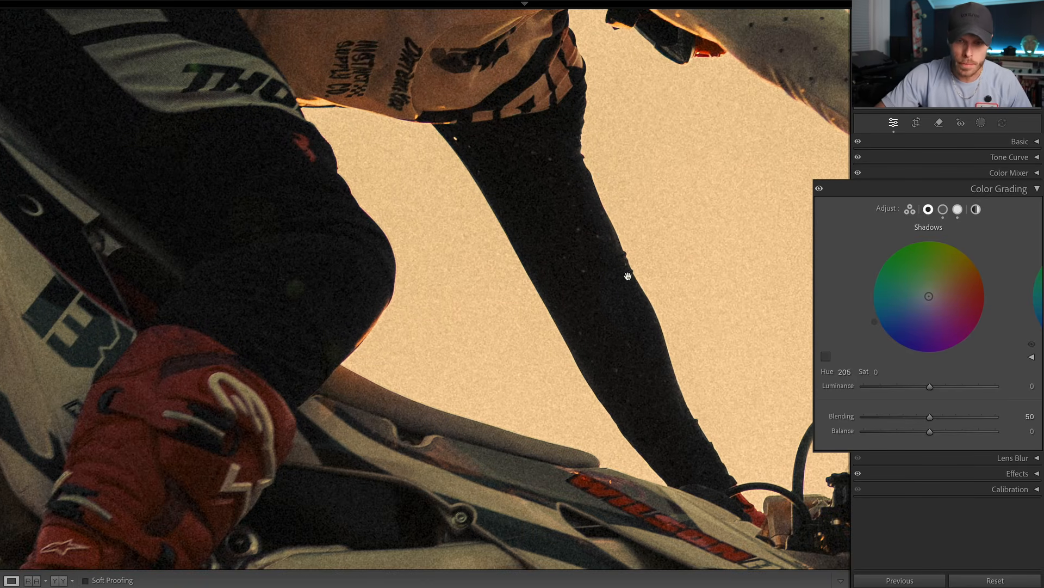
{"action": "left_click", "coordinate": [943, 209]}
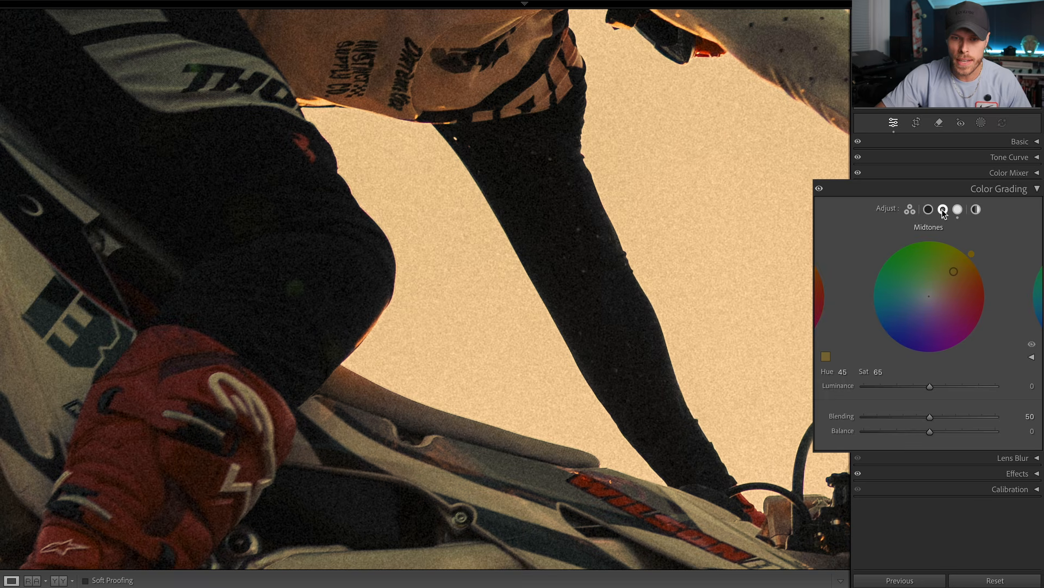
{"action": "left_click", "coordinate": [1033, 344]}
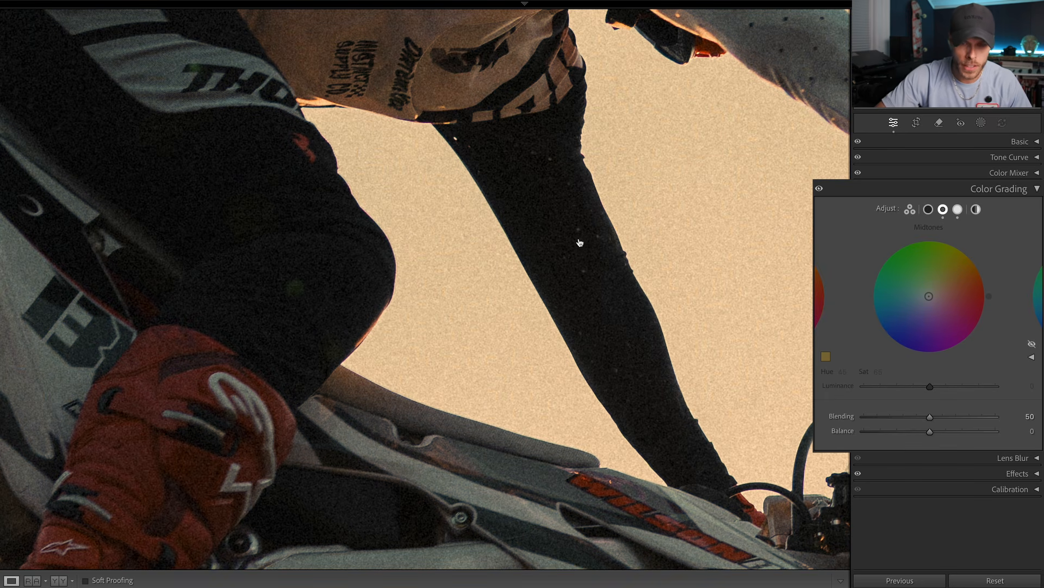
{"action": "left_click_drag", "start_coordinate": [563, 232], "coordinate": [563, 229]}
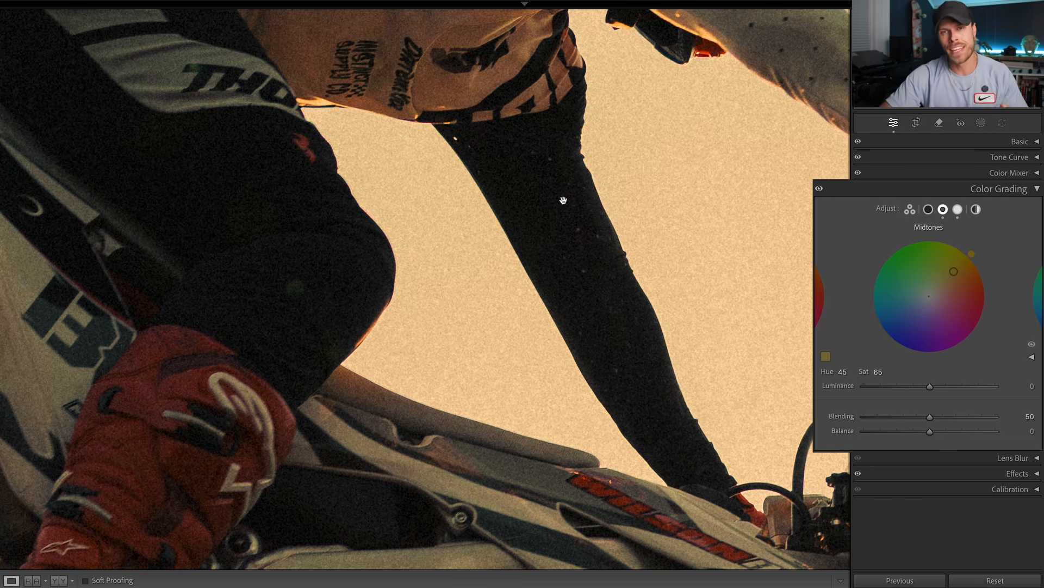
Step: Set the blue shadow tint's saturation to 12 and compare the rider's dark clothing with and without the shadow grade
{"action": "left_click", "coordinate": [928, 209]}
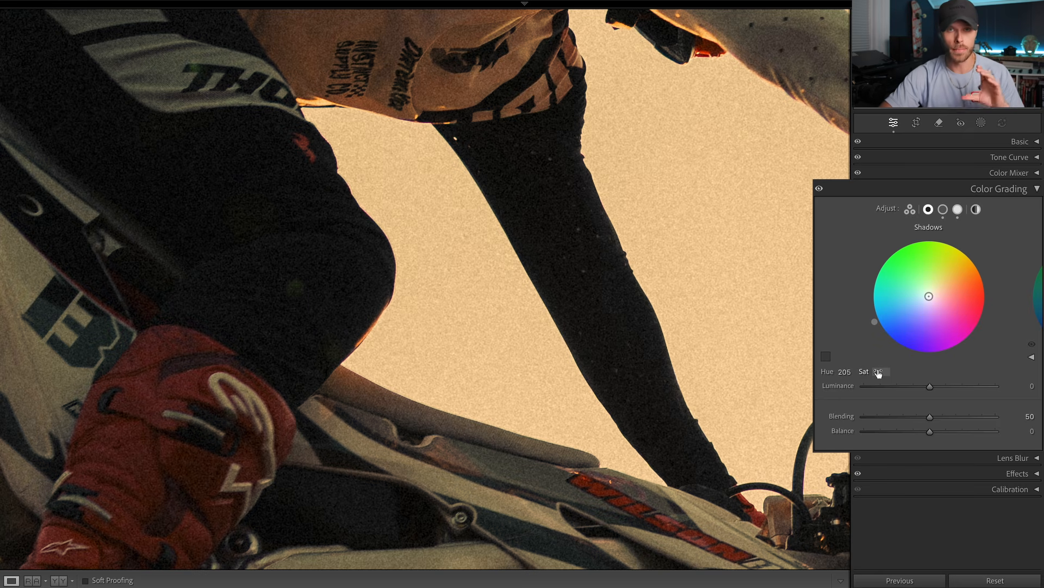
{"action": "left_click_drag", "start_coordinate": [520, 177], "coordinate": [527, 204]}
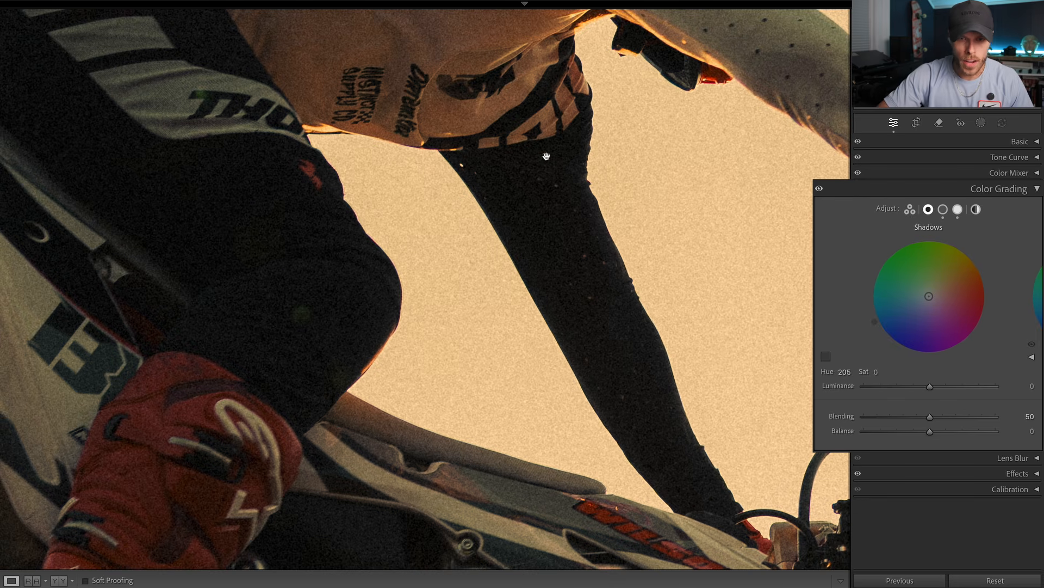
{"action": "left_click", "coordinate": [878, 372]}
{"action": "type", "text": "3"}
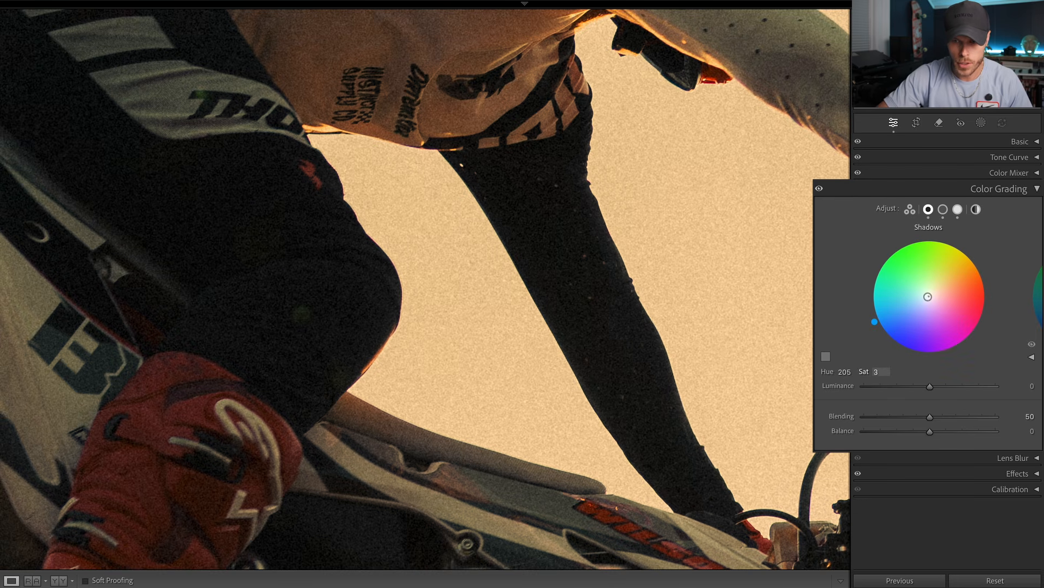
{"action": "type", "text": "2"}
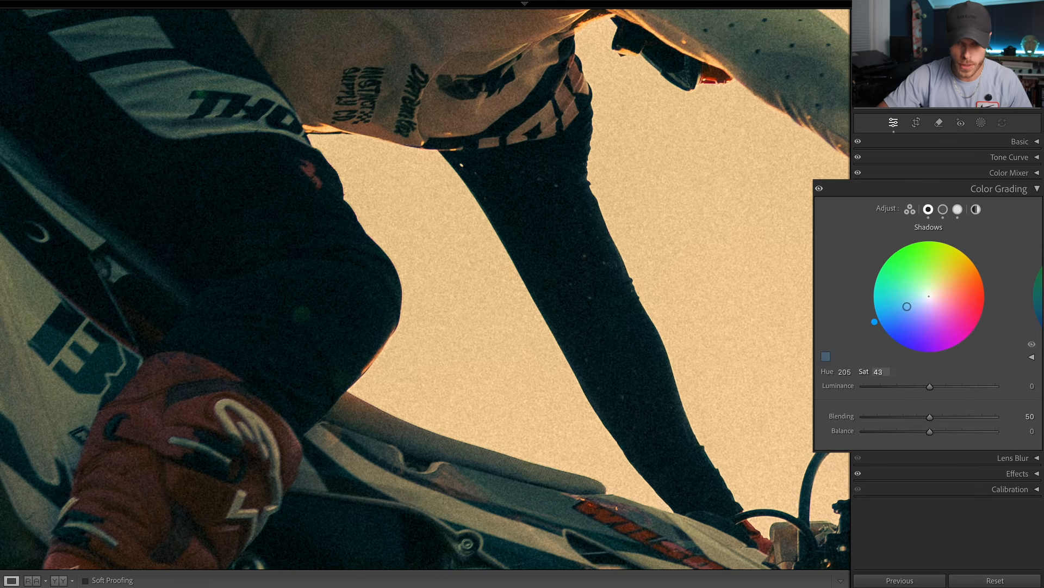
{"action": "left_click_drag", "start_coordinate": [878, 372], "coordinate": [882, 372]}
{"action": "left_click_drag", "start_coordinate": [624, 322], "coordinate": [639, 349]}
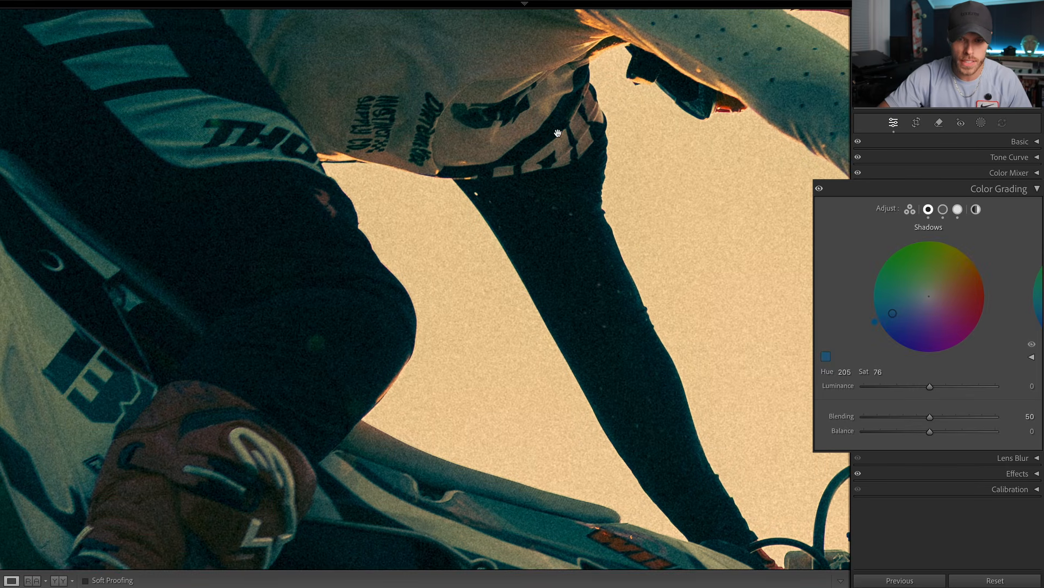
{"action": "left_click_drag", "start_coordinate": [878, 373], "coordinate": [852, 372]}
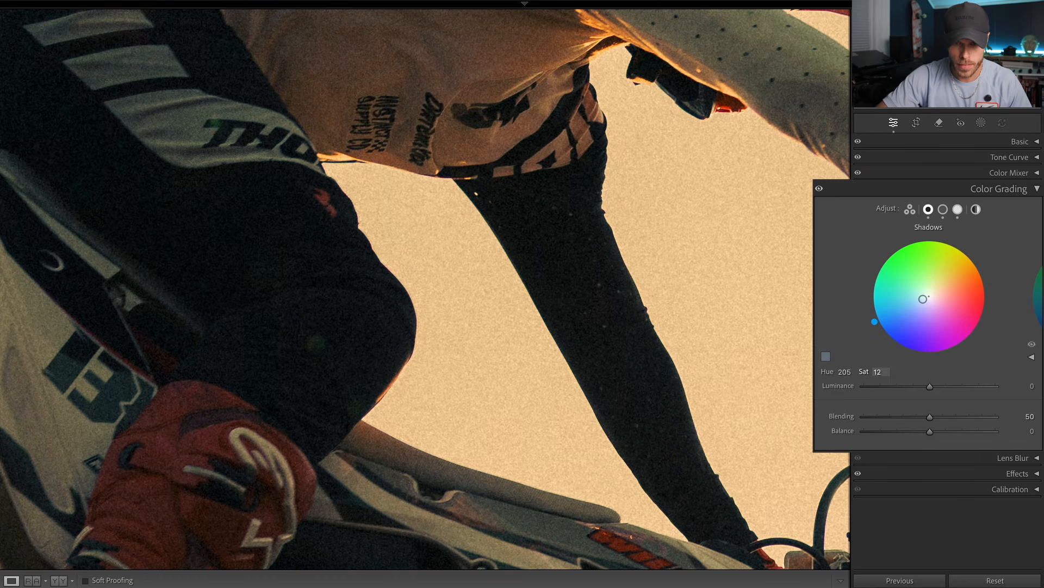
{"action": "left_click", "coordinate": [1032, 347]}
{"action": "left_click", "coordinate": [1032, 346]}
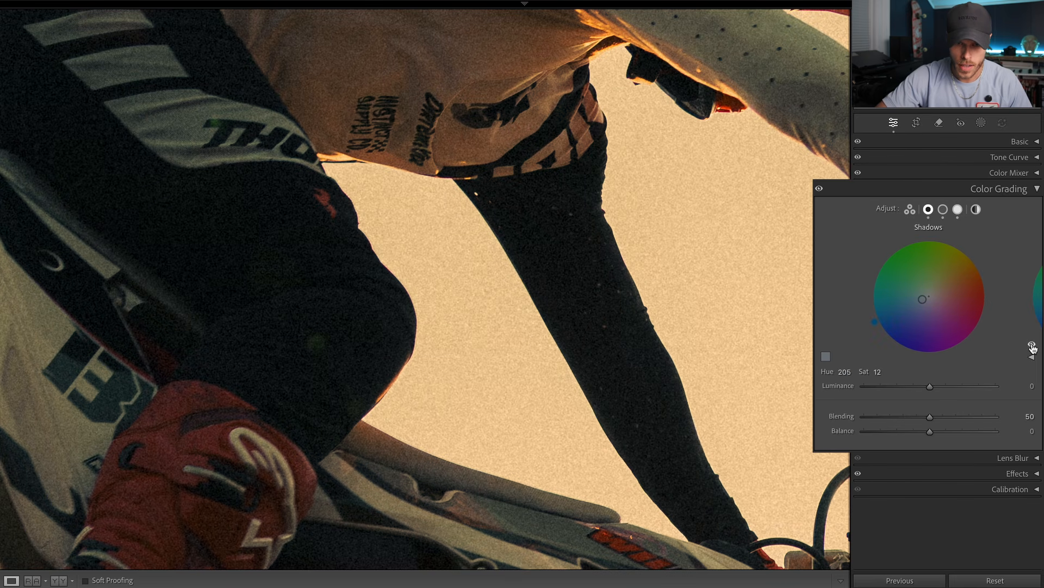
Step: Inspect the shadow grade up close on the rider's jersey, the front wheel and the trees behind it
{"action": "left_click_drag", "start_coordinate": [544, 325], "coordinate": [664, 533]}
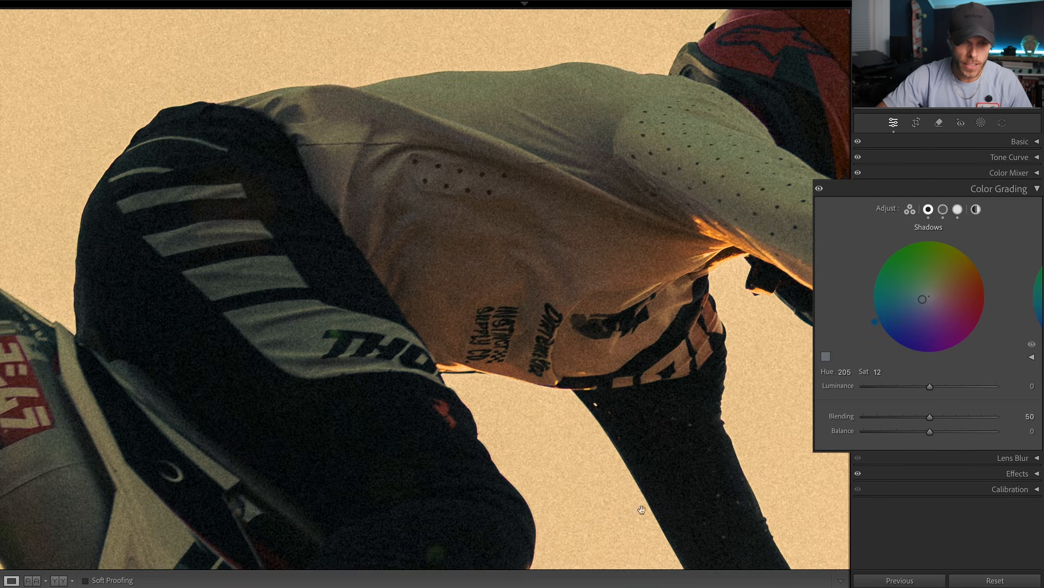
{"action": "left_click_drag", "start_coordinate": [600, 468], "coordinate": [629, 370]}
{"action": "left_click", "coordinate": [630, 369]}
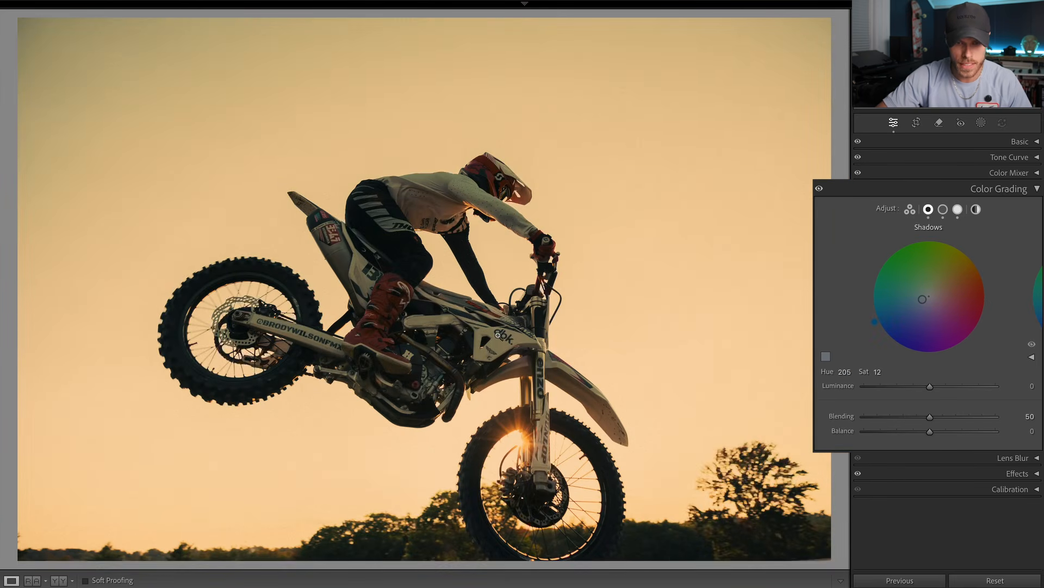
{"action": "left_click", "coordinate": [504, 445]}
{"action": "left_click_drag", "start_coordinate": [506, 460], "coordinate": [442, 104]}
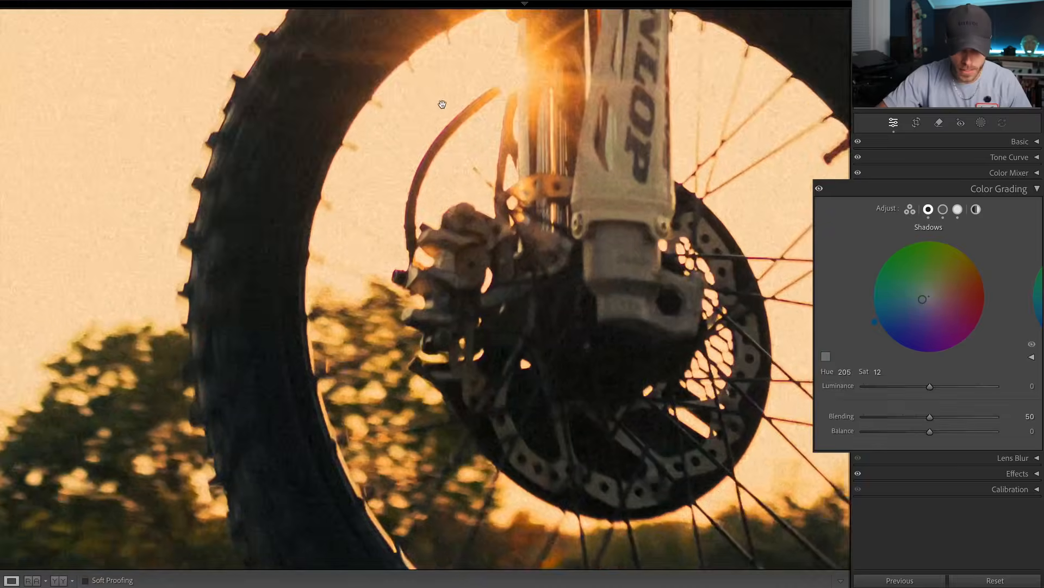
{"action": "left_click_drag", "start_coordinate": [536, 549], "coordinate": [443, 274]}
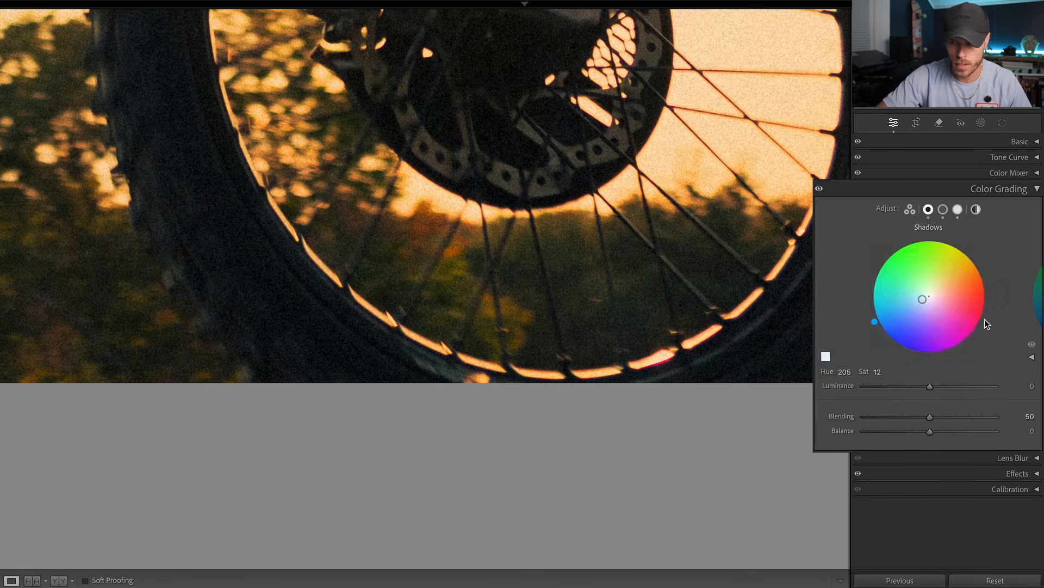
Step: Lower the shadow tint's saturation to 9 and then 6, comparing the front tire with and without the shadow grade
{"action": "left_click", "coordinate": [1032, 347]}
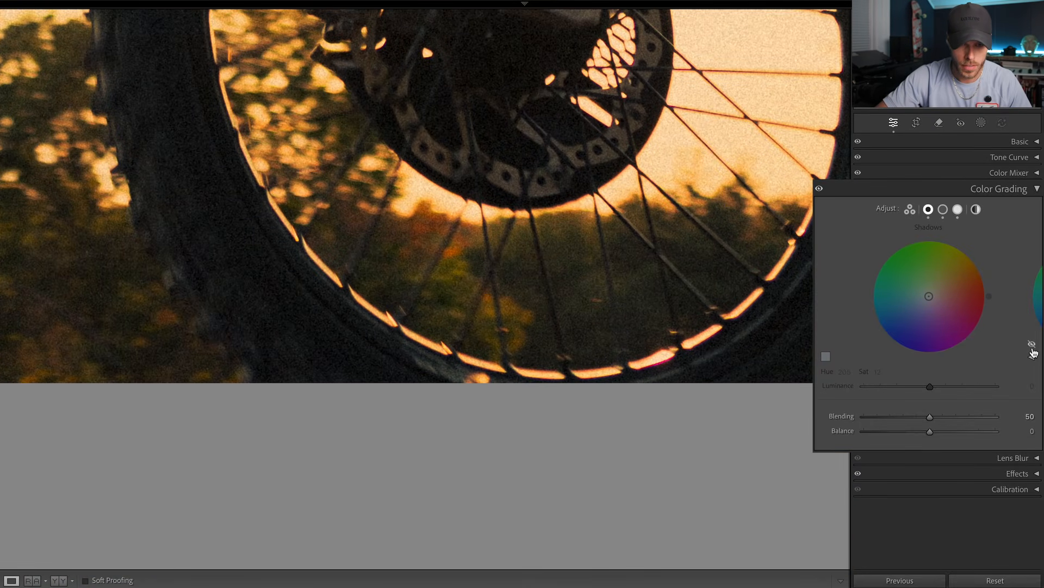
{"action": "left_click_drag", "start_coordinate": [549, 337], "coordinate": [659, 439]}
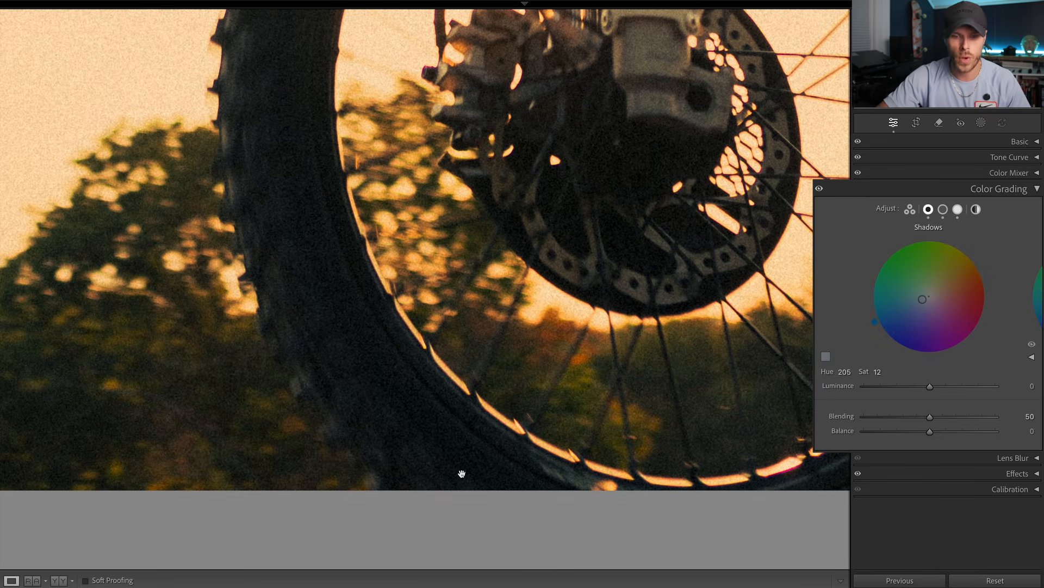
{"action": "left_click_drag", "start_coordinate": [881, 373], "coordinate": [877, 373]}
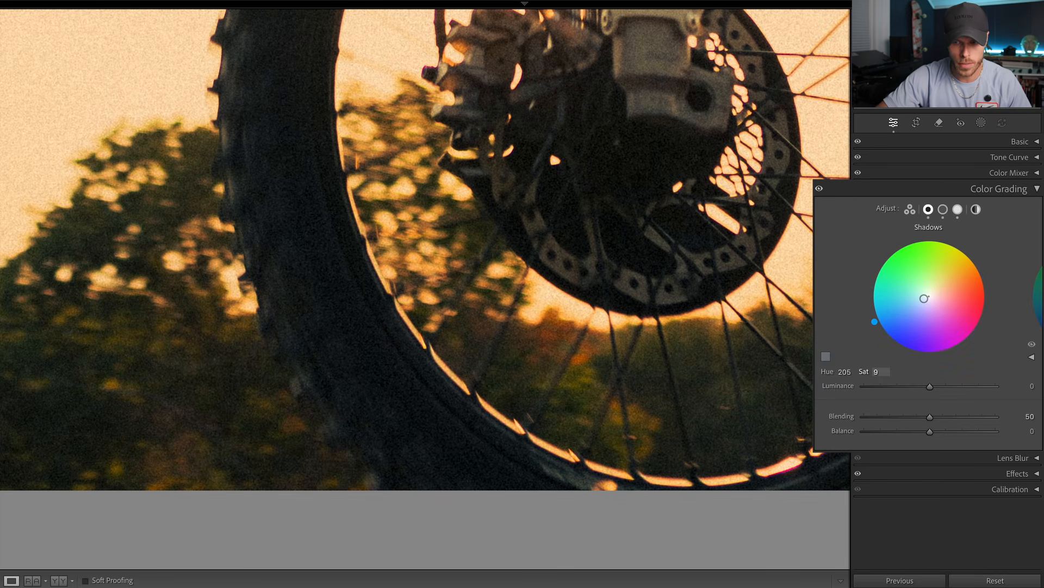
{"action": "left_click", "coordinate": [1032, 344]}
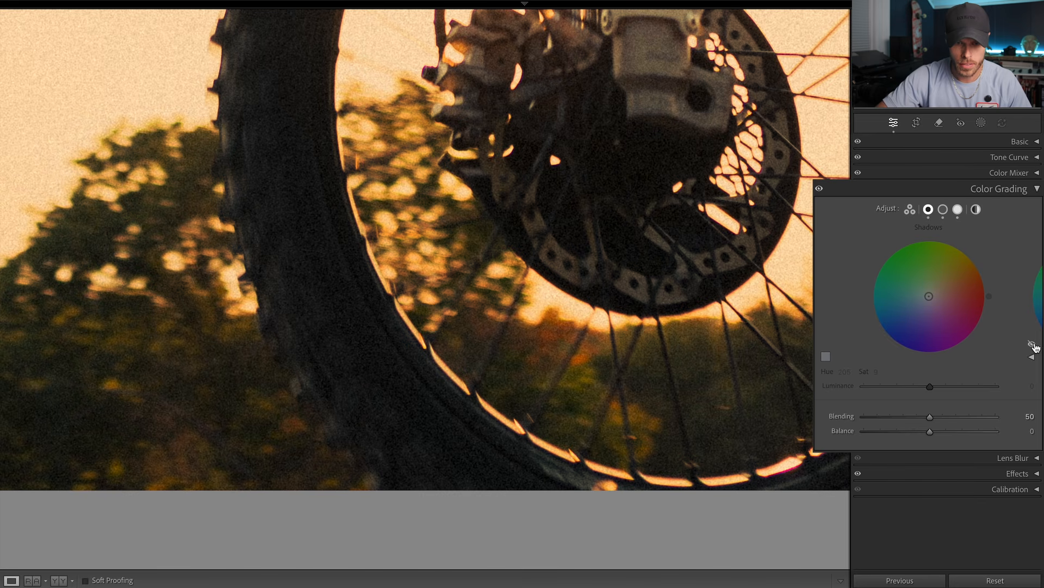
{"action": "left_click", "coordinate": [1033, 345]}
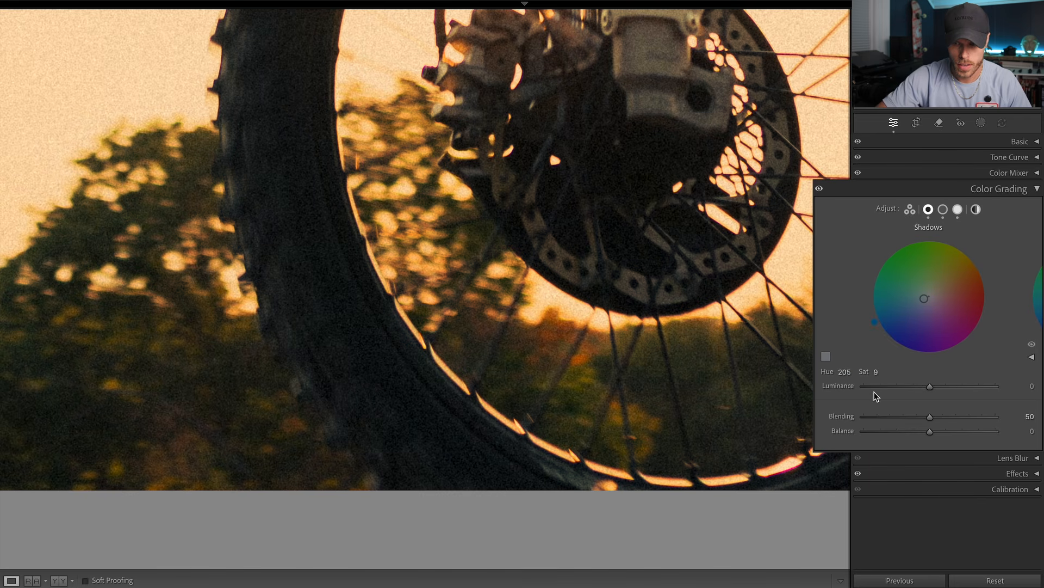
{"action": "left_click_drag", "start_coordinate": [877, 372], "coordinate": [874, 371]}
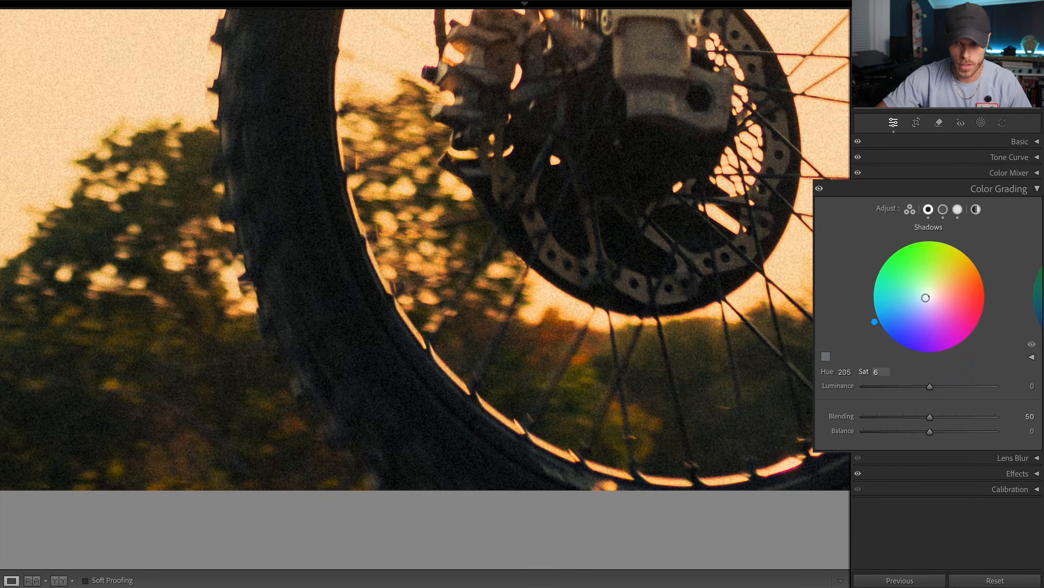
Step: Raise the color grading saturation to 33 for the shadows and 97 for the midtones
{"action": "left_click", "coordinate": [535, 408]}
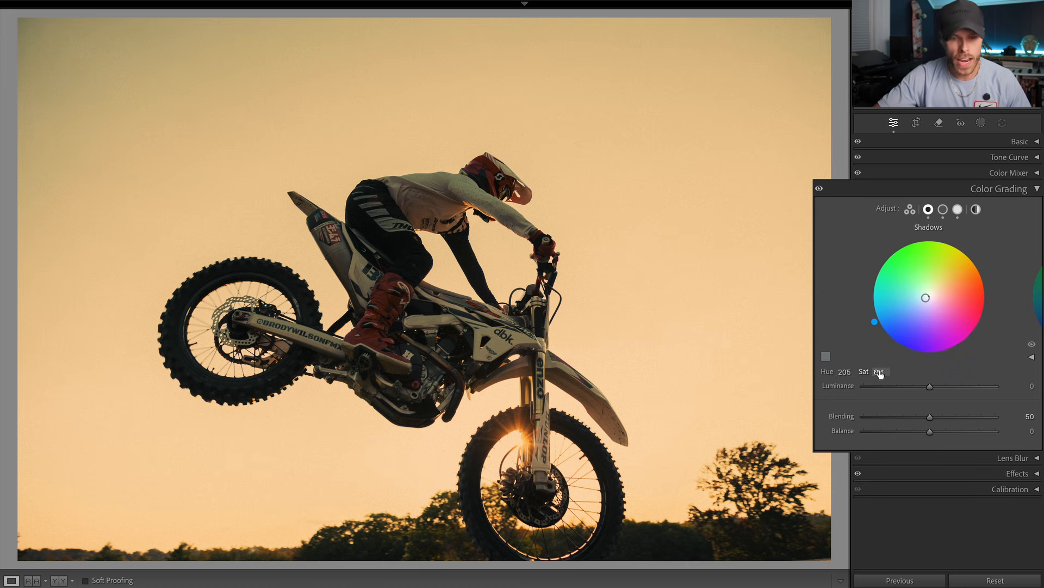
{"action": "left_click_drag", "start_coordinate": [880, 373], "coordinate": [893, 374]}
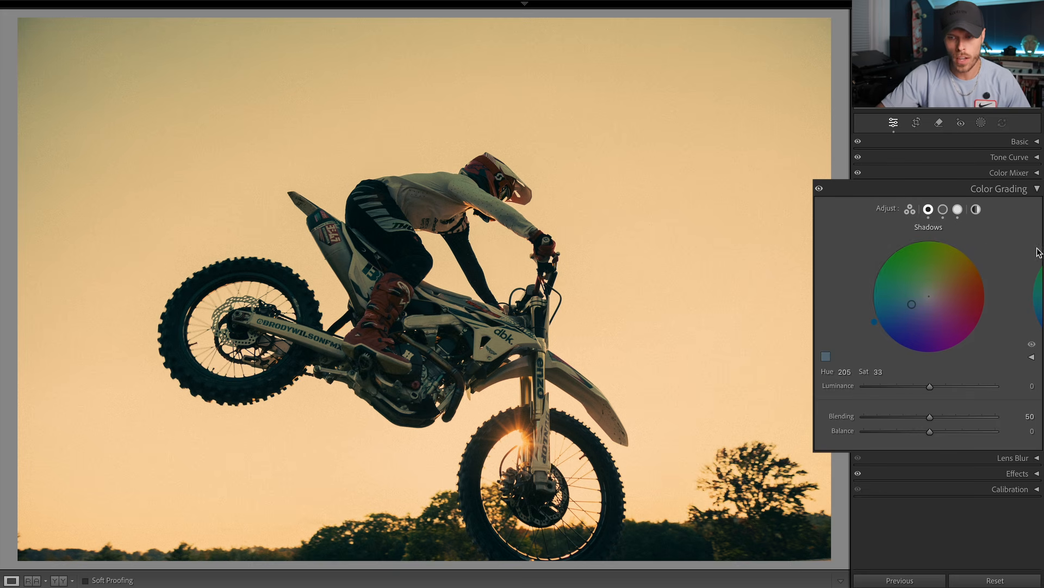
{"action": "left_click", "coordinate": [942, 209]}
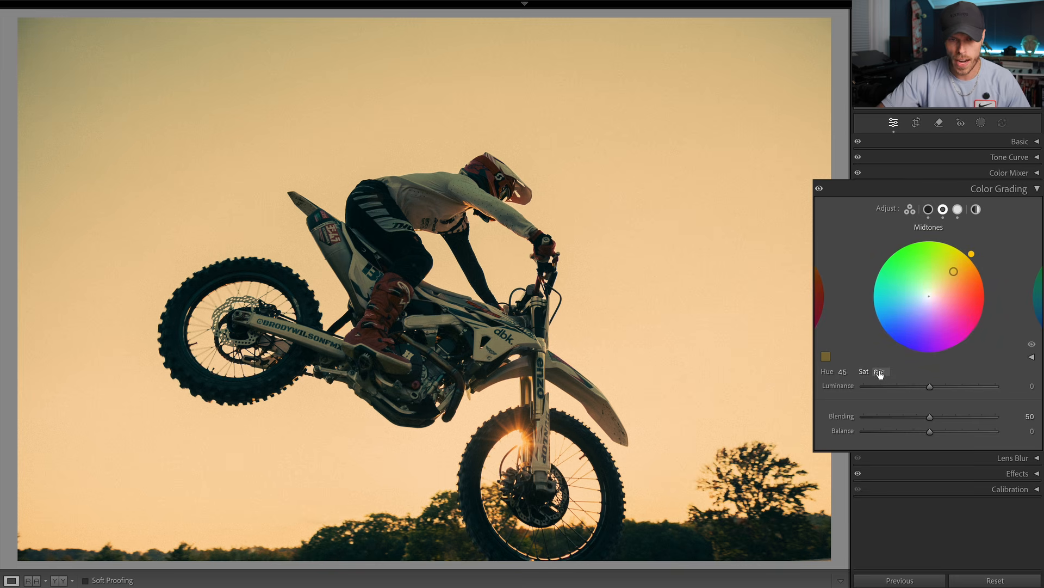
{"action": "left_click_drag", "start_coordinate": [880, 373], "coordinate": [898, 373]}
Step: Inspect the stronger grade up close on the rider's jersey and black pants
{"action": "left_click", "coordinate": [402, 203]}
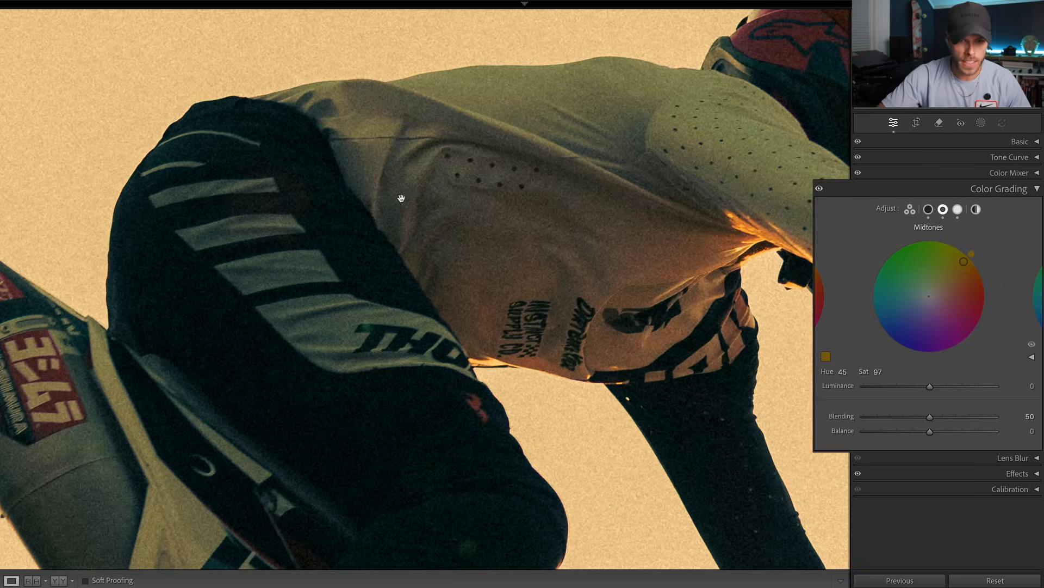
{"action": "left_click_drag", "start_coordinate": [401, 201], "coordinate": [474, 198]}
{"action": "left_click_drag", "start_coordinate": [478, 298], "coordinate": [273, 305]}
{"action": "left_click", "coordinate": [273, 306]}
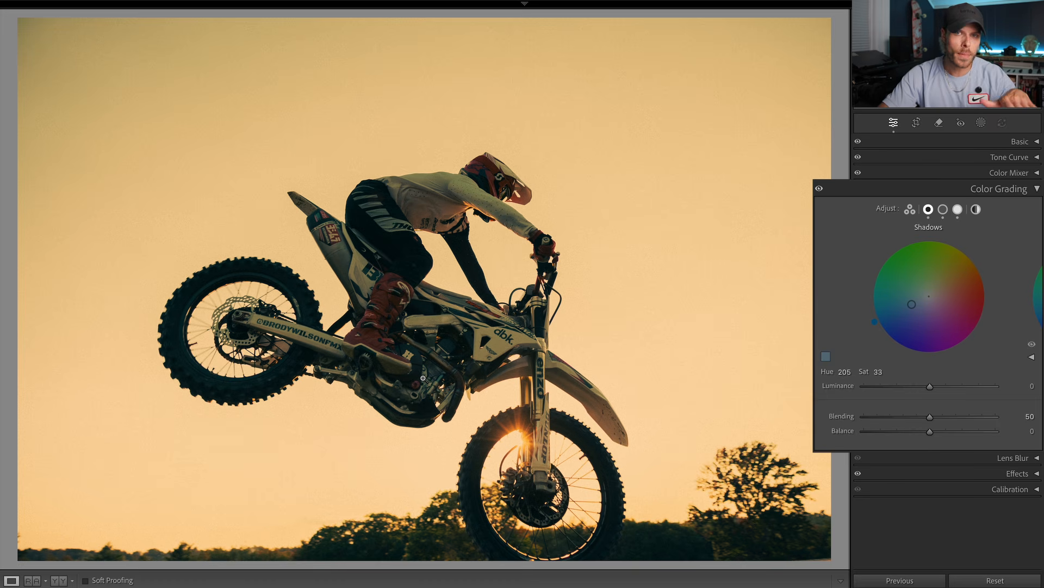
Step: Add a point in the shadows of the blue channel's tone curve and set it to input 31, output 28
{"action": "left_click", "coordinate": [394, 257]}
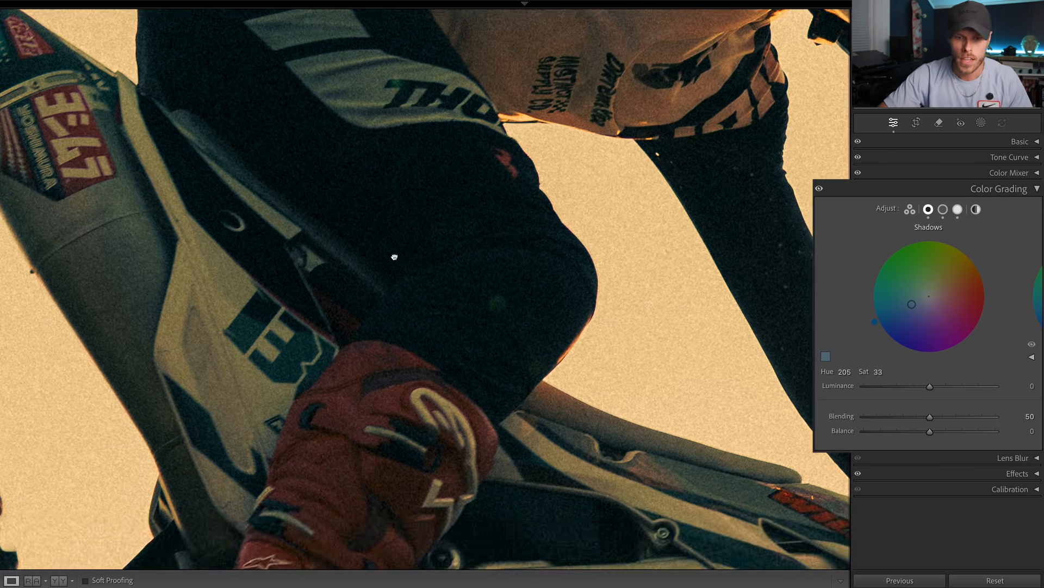
{"action": "left_click_drag", "start_coordinate": [393, 256], "coordinate": [395, 310]}
{"action": "left_click", "coordinate": [941, 157]}
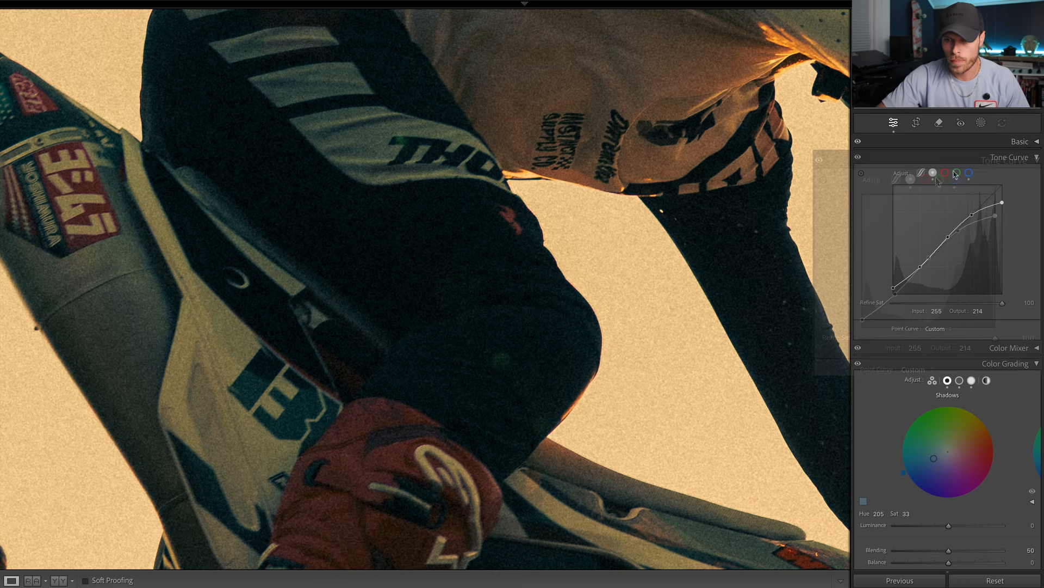
{"action": "left_click", "coordinate": [953, 180]}
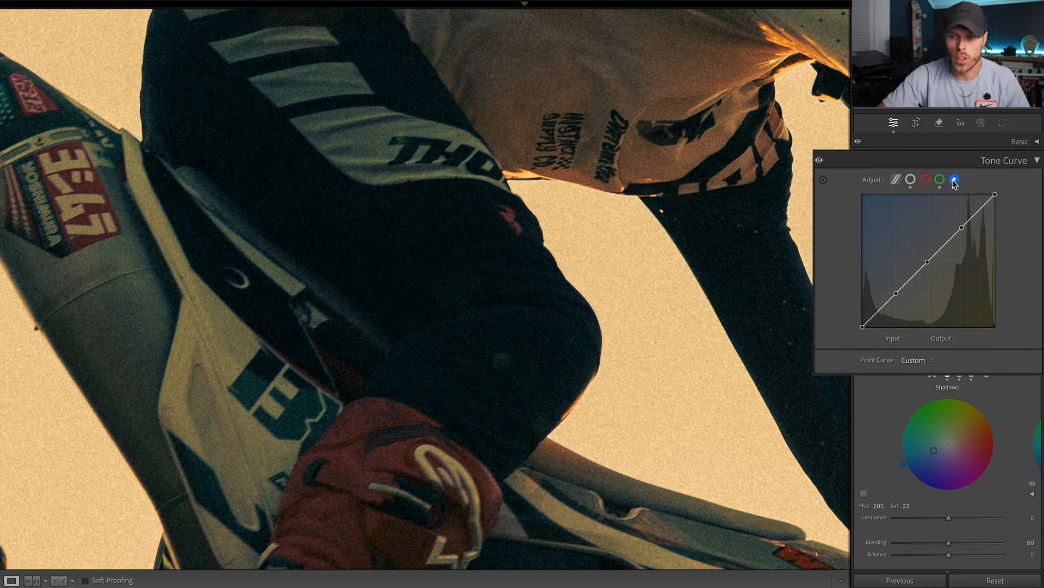
{"action": "left_click", "coordinate": [877, 312]}
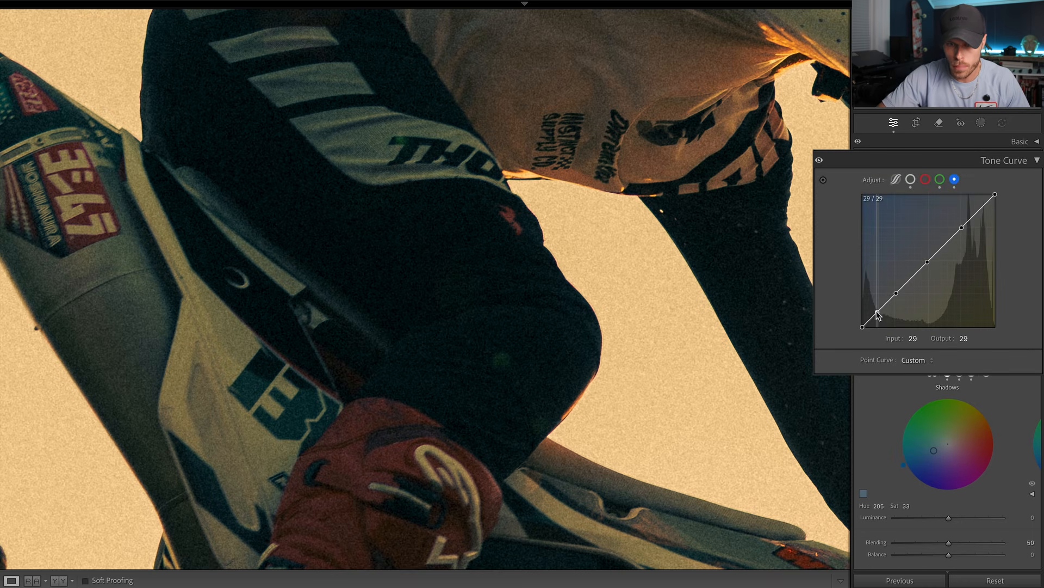
{"action": "left_click_drag", "start_coordinate": [876, 310], "coordinate": [879, 313]}
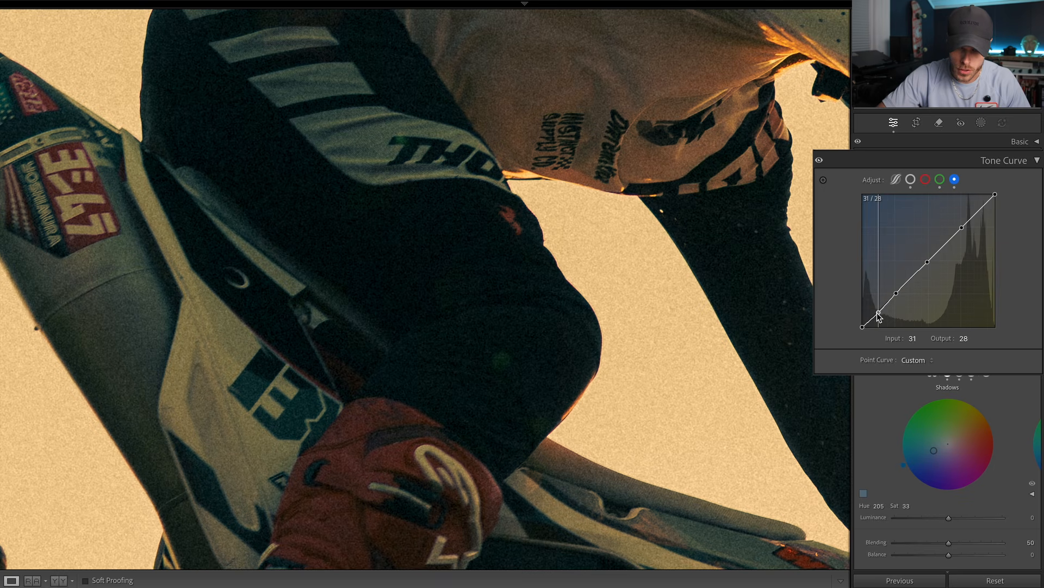
Step: Inspect the blue curve adjustment across the whole photo and up close on the bike's frame and engine
{"action": "left_click", "coordinate": [610, 296]}
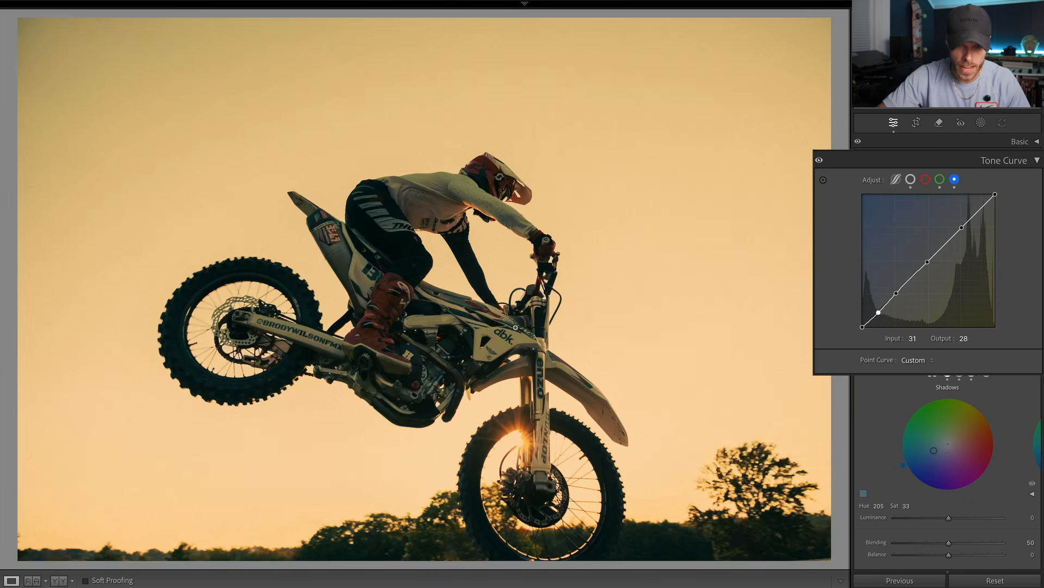
{"action": "left_click", "coordinate": [443, 356]}
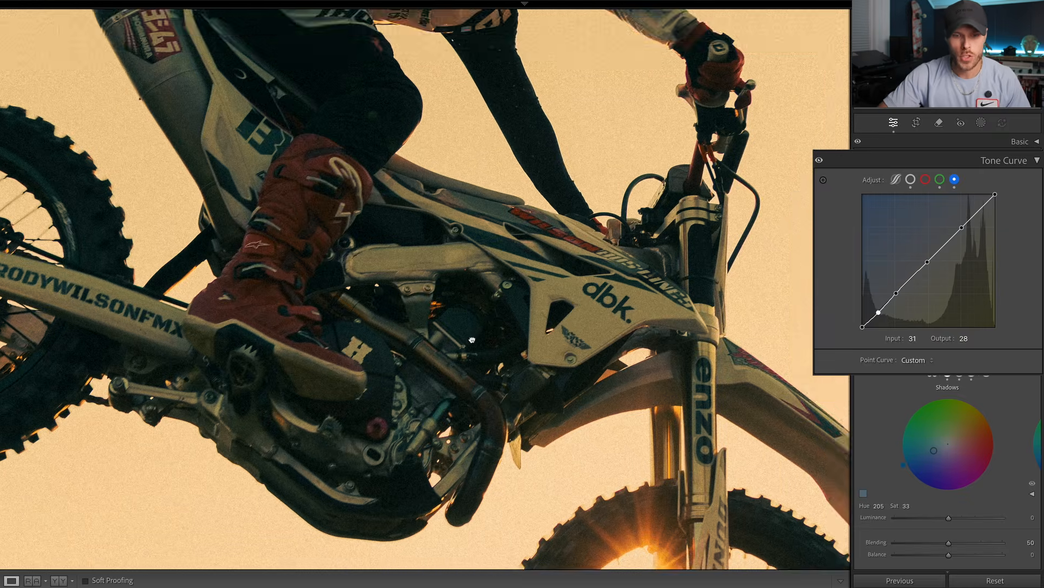
{"action": "left_click_drag", "start_coordinate": [471, 339], "coordinate": [491, 296]}
{"action": "left_click", "coordinate": [496, 336]}
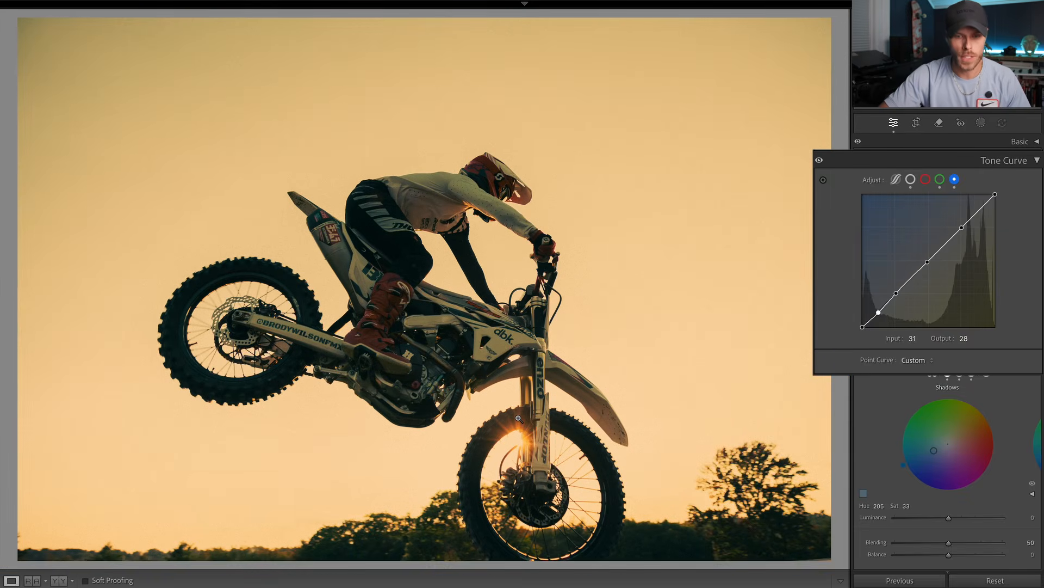
Step: Lower the highlights' color grading saturation slightly and set the midtones' saturation to 78
{"action": "left_click", "coordinate": [995, 158]}
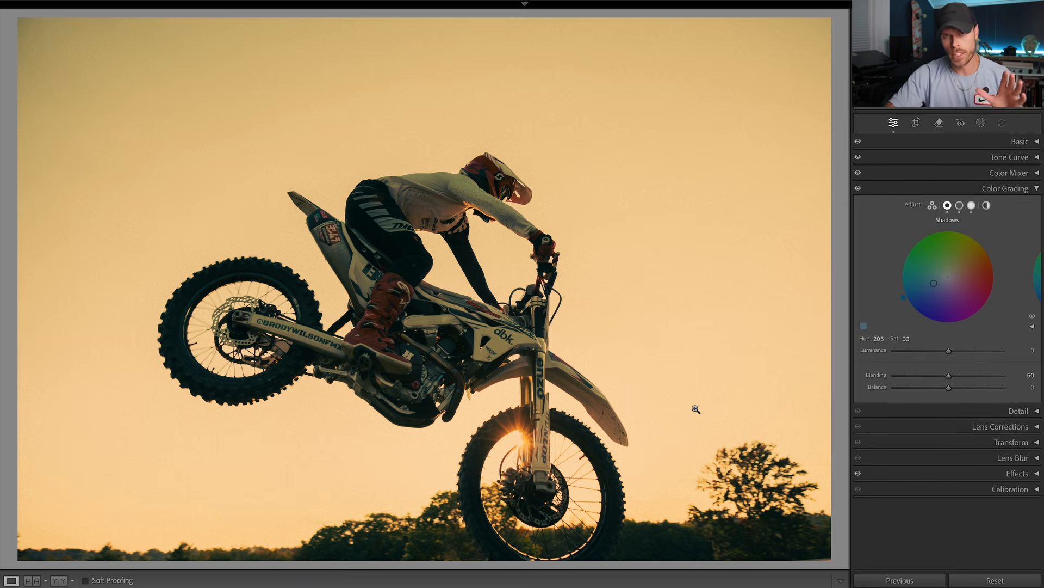
{"action": "left_click", "coordinate": [972, 205]}
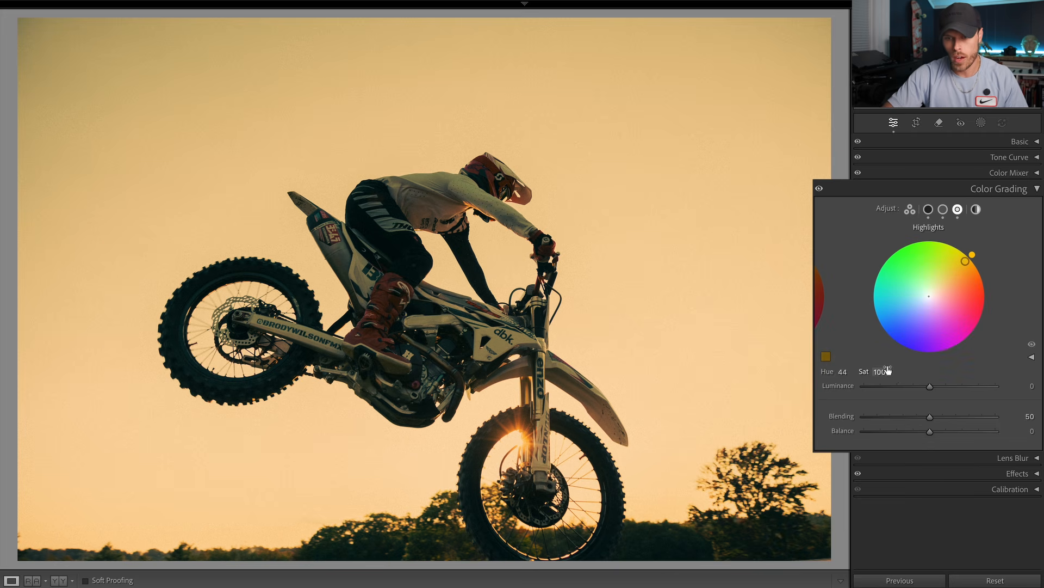
{"action": "left_click_drag", "start_coordinate": [888, 370], "coordinate": [883, 371]}
{"action": "left_click", "coordinate": [943, 209]}
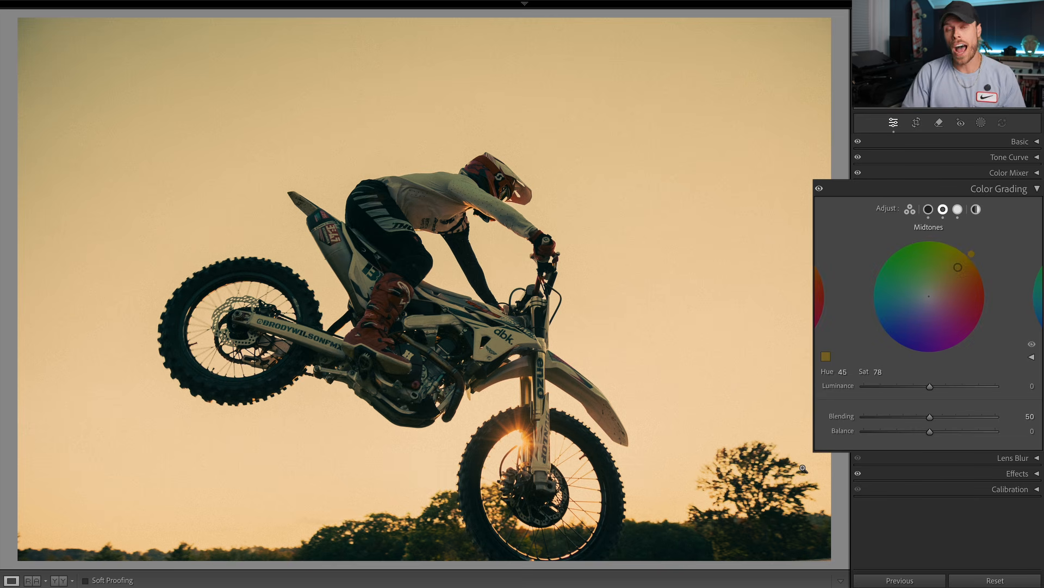